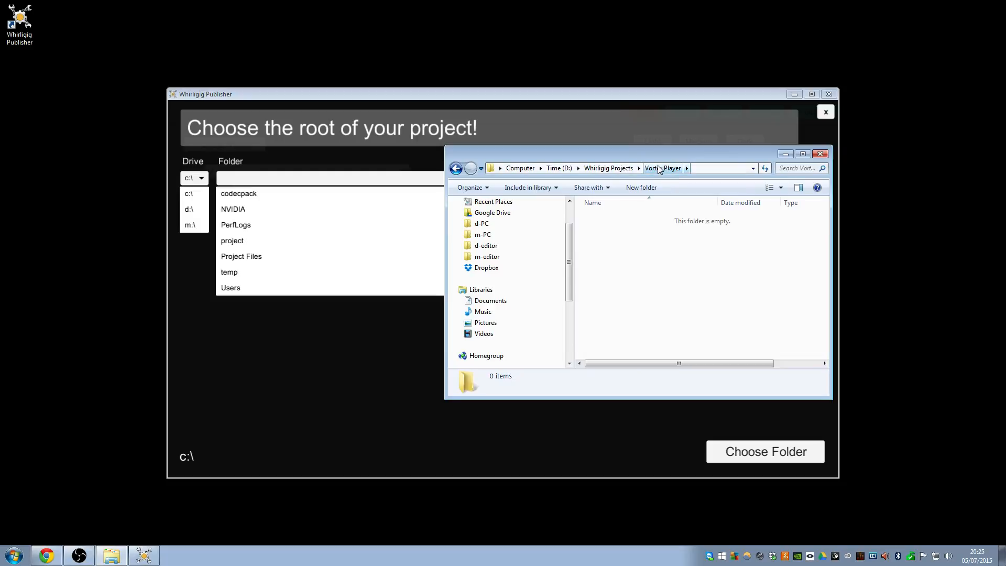
- Move the two windows apart and choose d:\Whirligig Projects\Vortex Player as the root folder of the project
drag(379, 103, 283, 86)
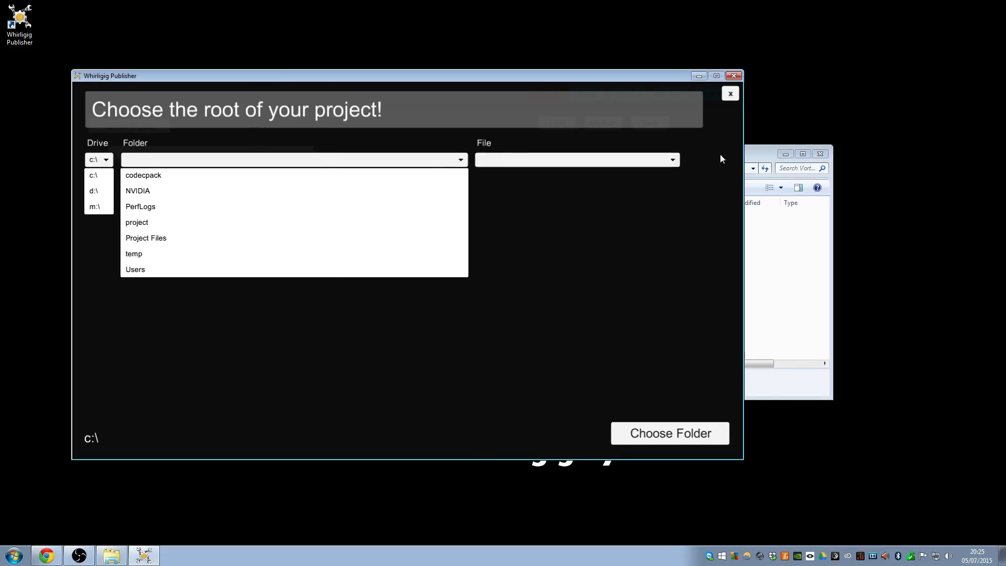
drag(751, 156, 943, 167)
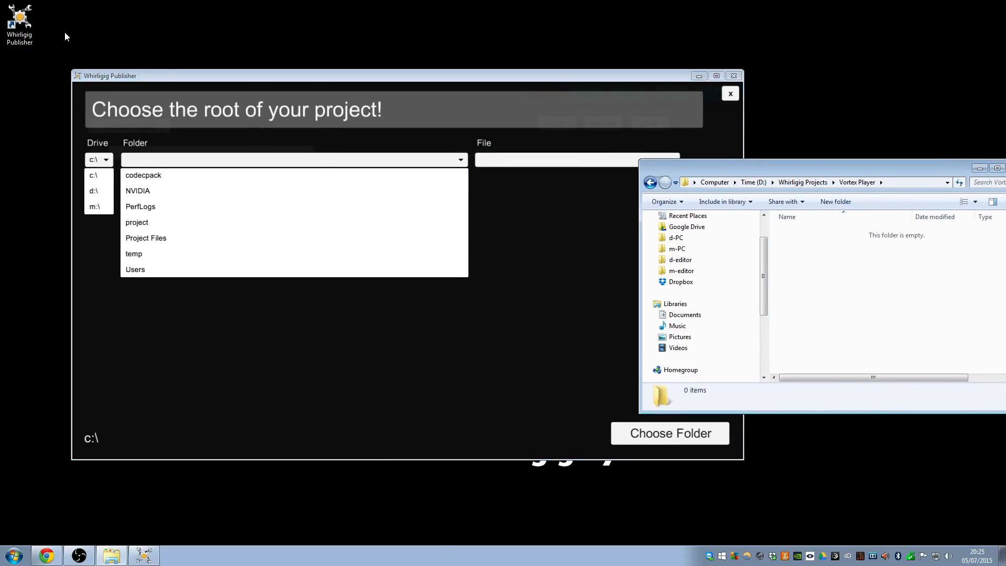
click(161, 74)
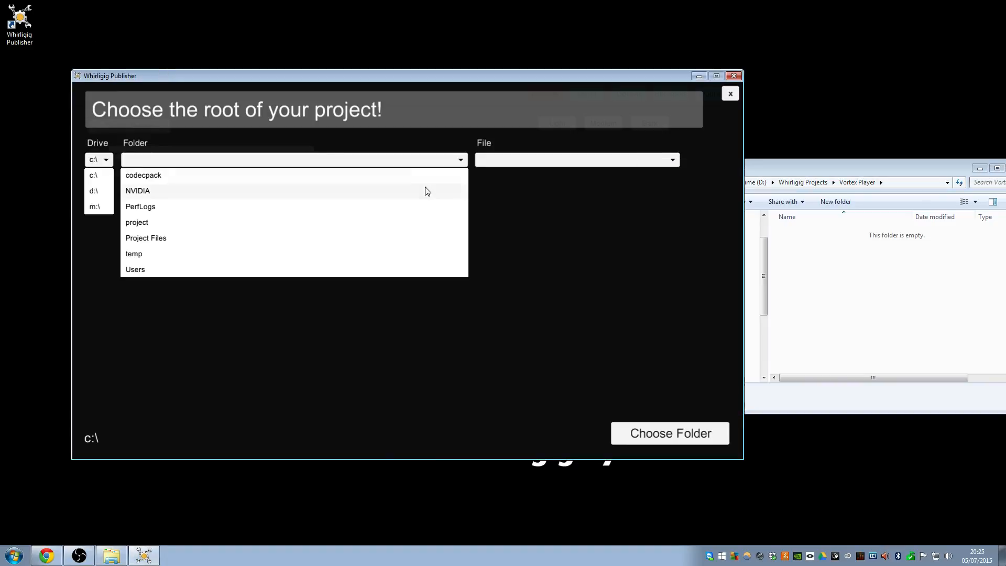
click(103, 191)
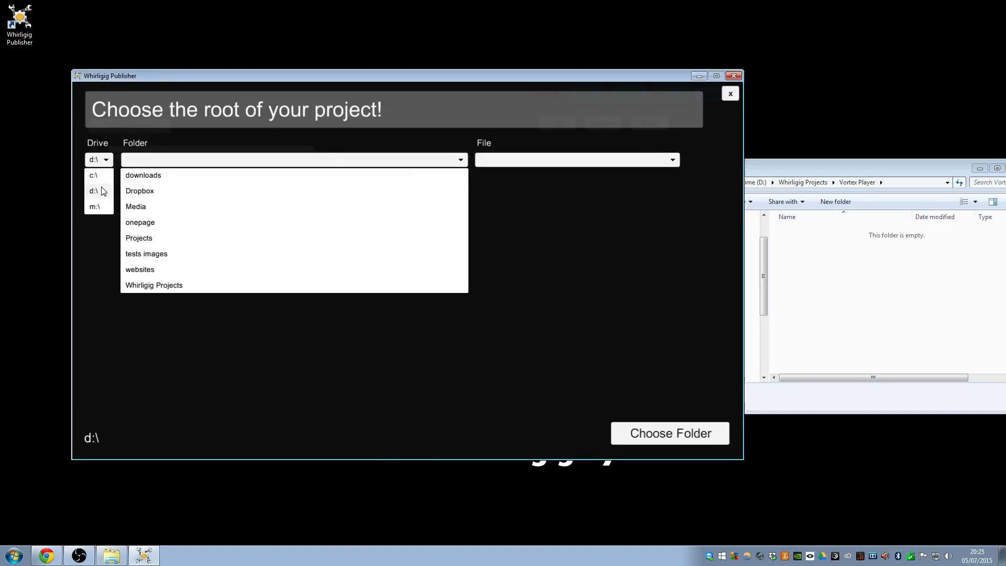
click(141, 287)
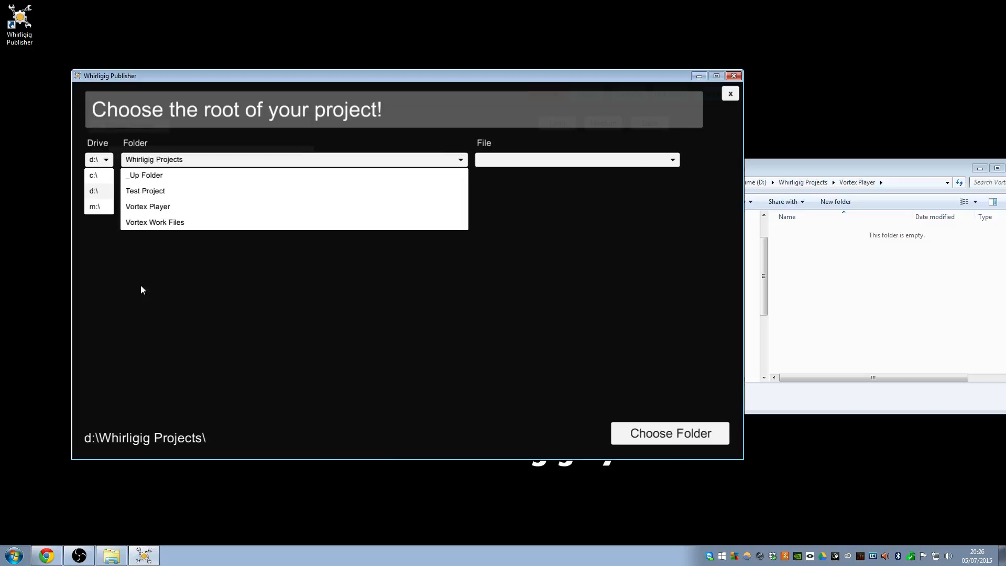
click(160, 207)
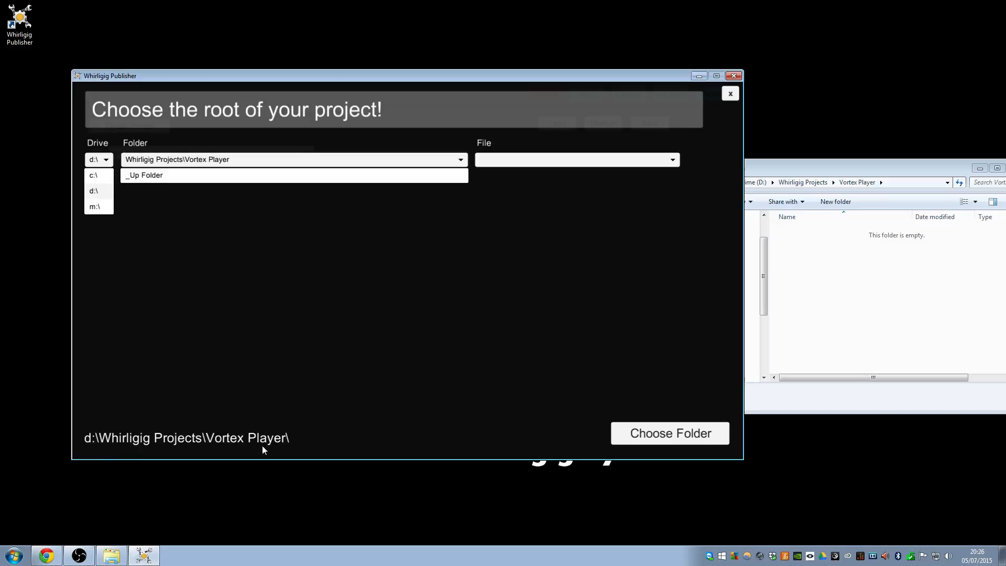
click(690, 434)
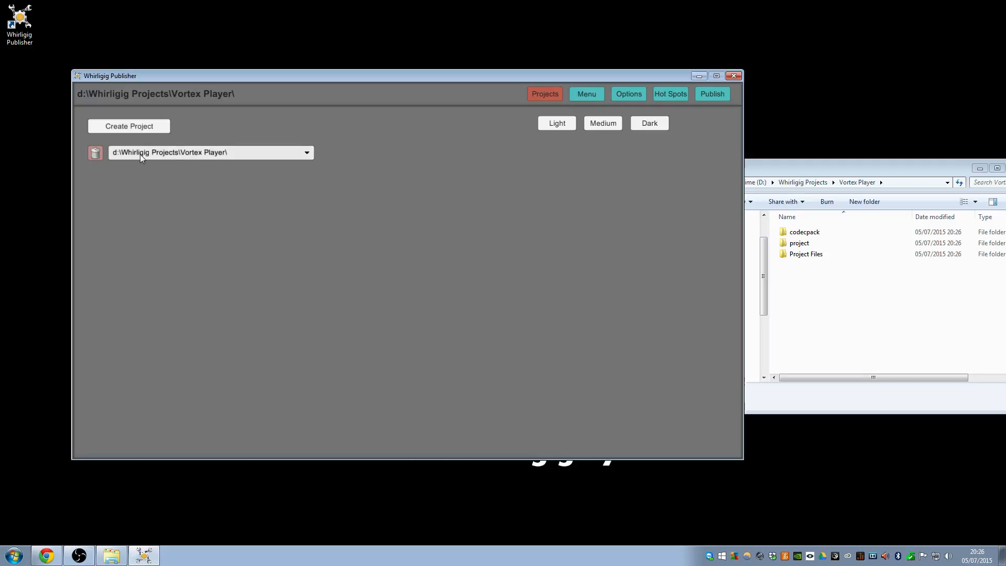
- Examine the generated project folders in File Explorer, including the installer files inside codecpack\Codec Support, and return to the Vortex Player folder
click(841, 306)
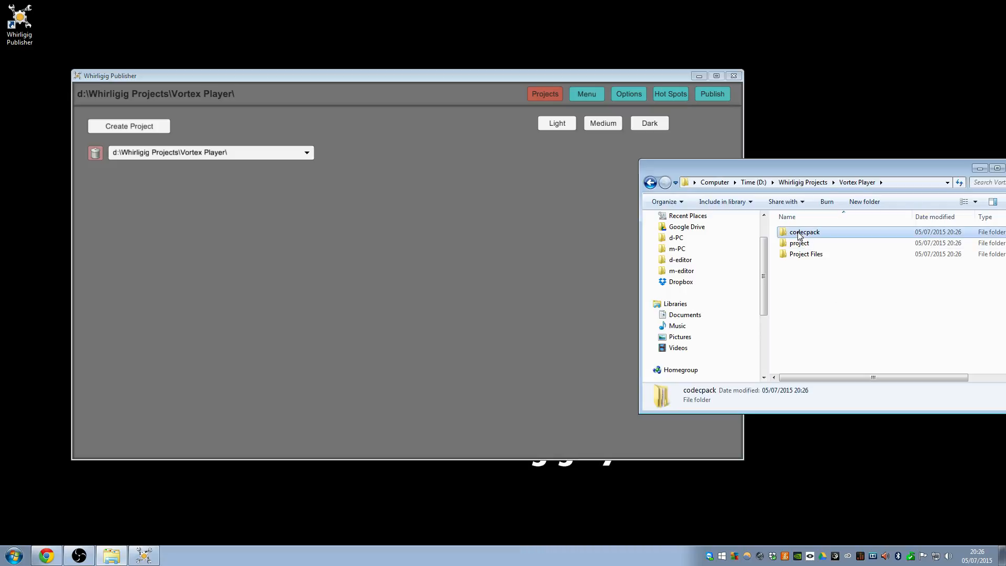
click(801, 254)
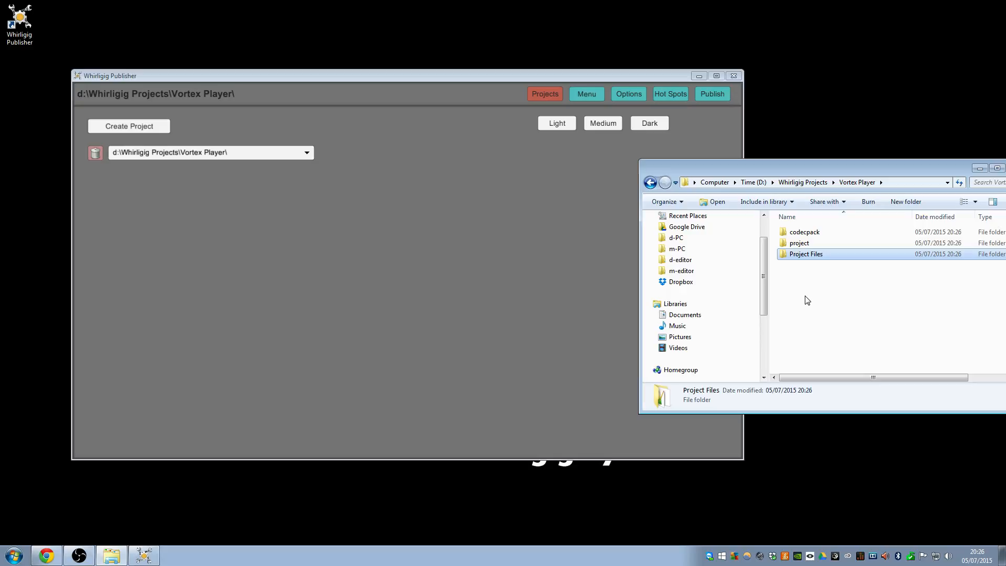
double_click(807, 232)
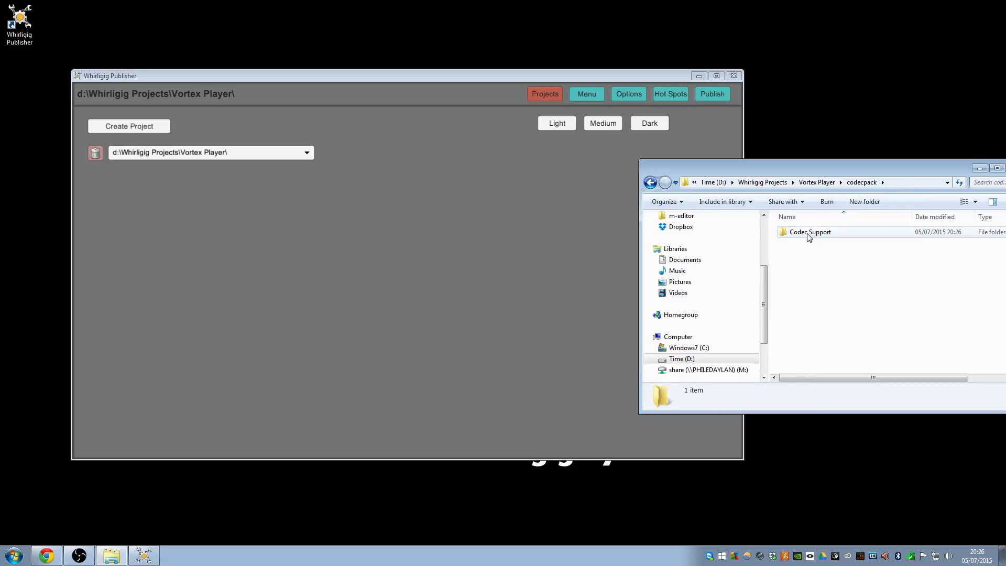
double_click(809, 237)
click(819, 237)
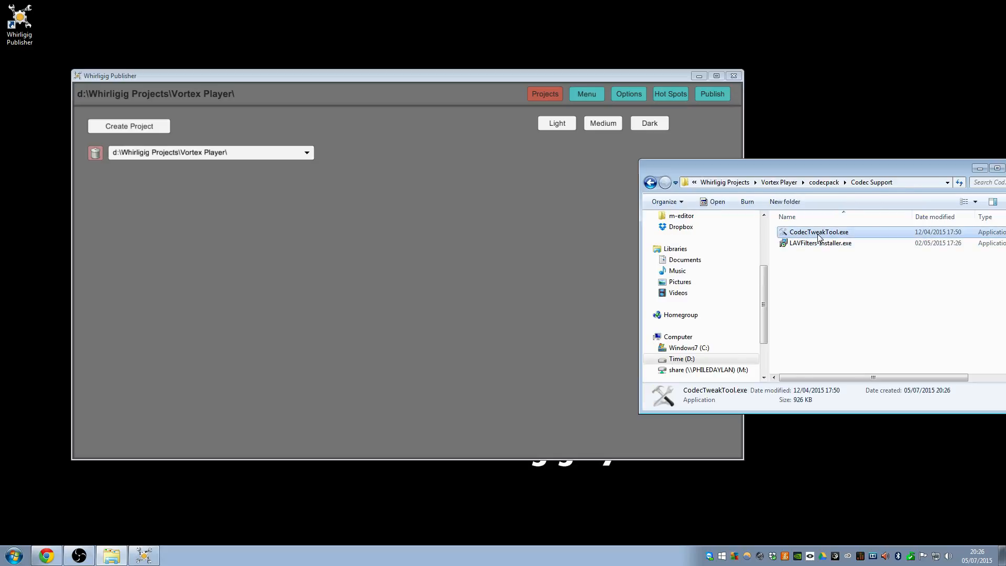
click(819, 249)
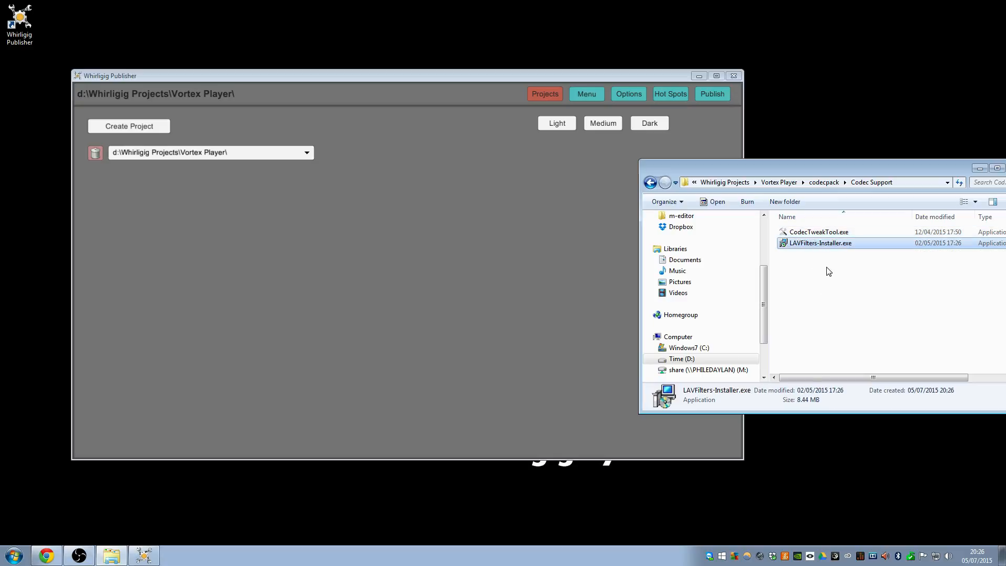
click(785, 182)
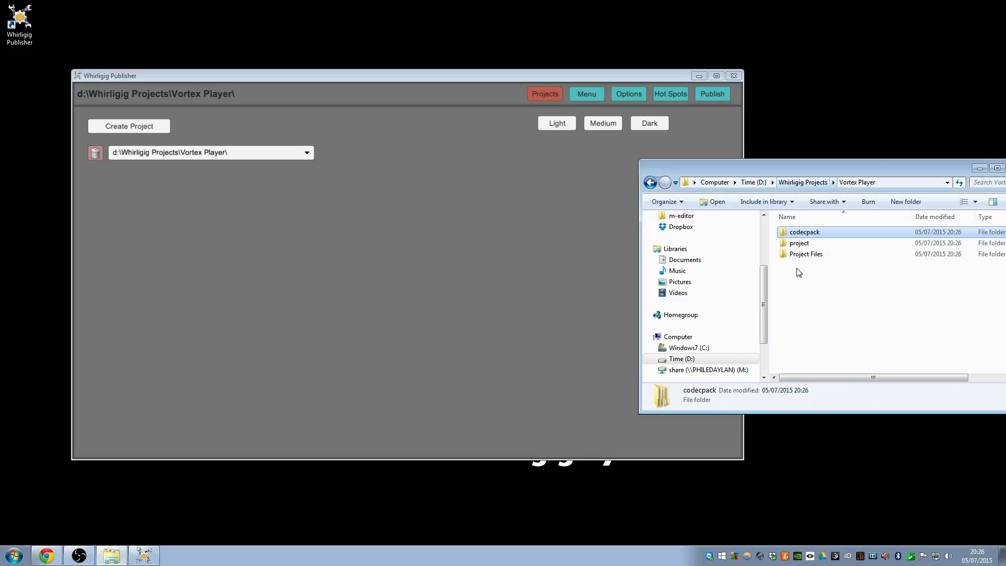
- Examine the production folder, data folders and executables inside the generated project folder, and return to the Vortex Player folder
click(795, 245)
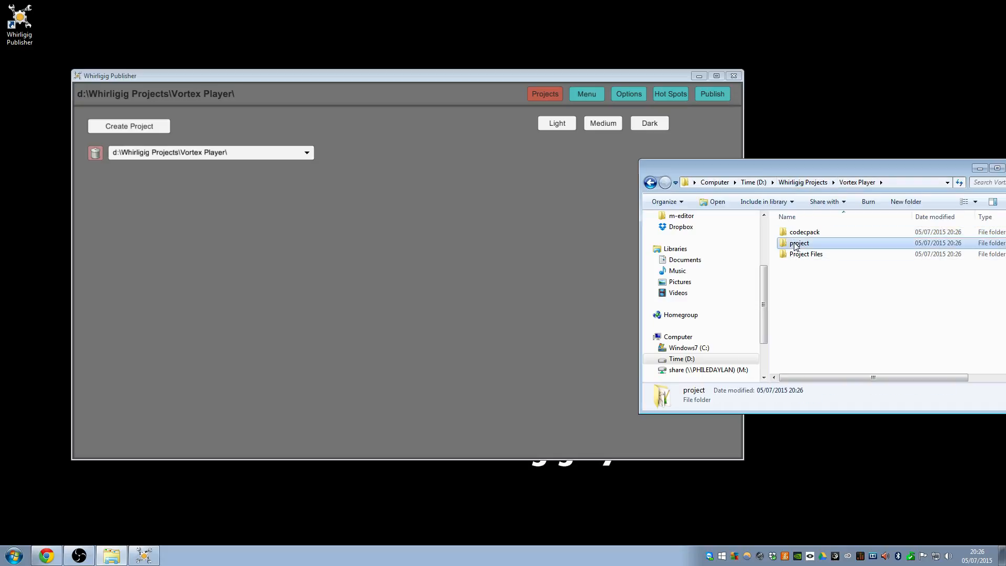
double_click(795, 246)
click(795, 244)
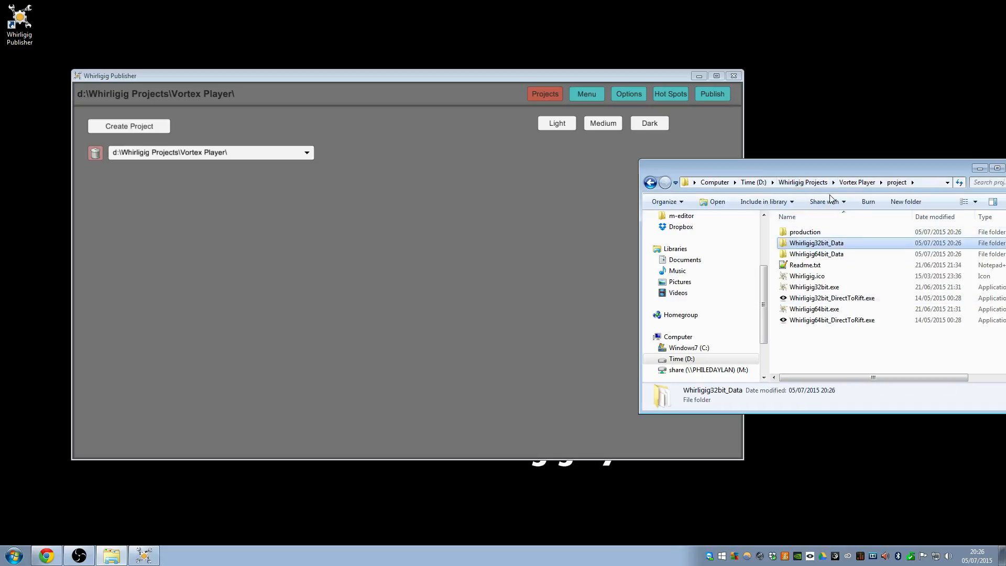
click(859, 184)
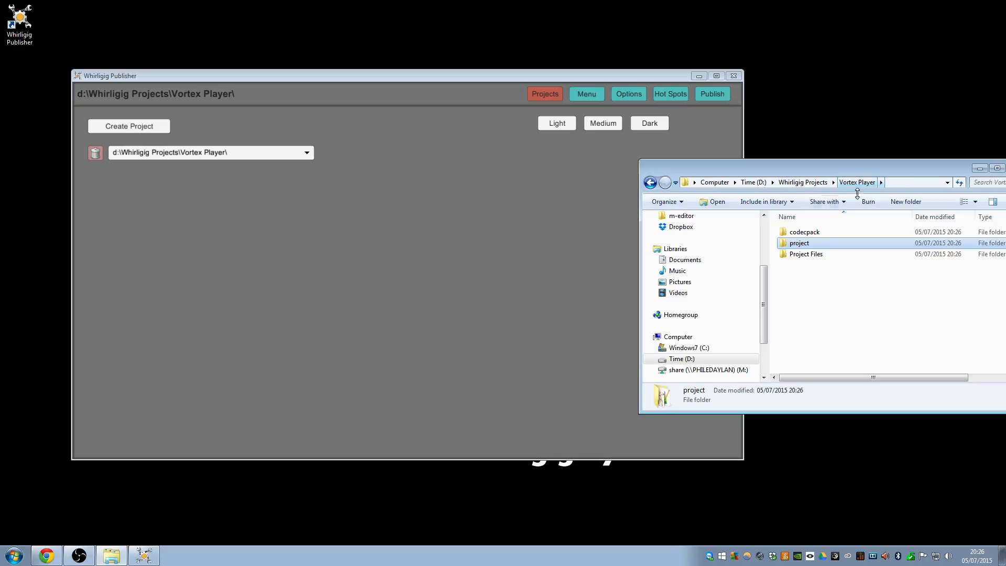
double_click(800, 243)
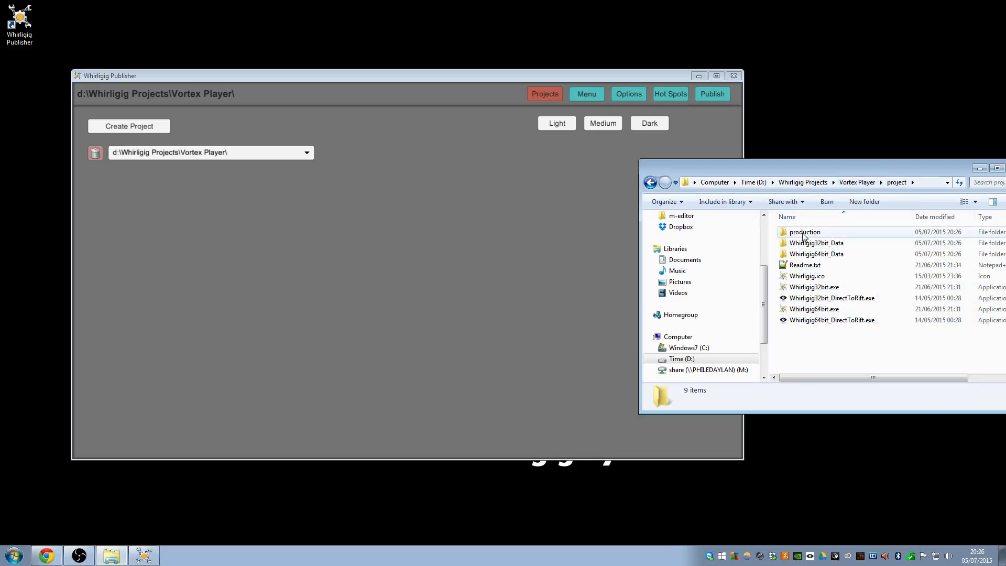
click(854, 183)
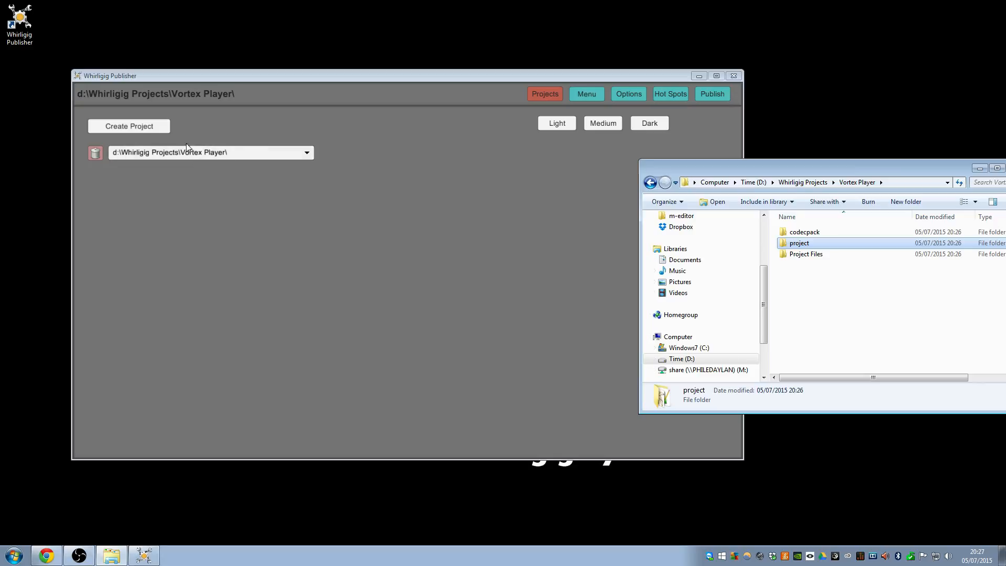
click(797, 255)
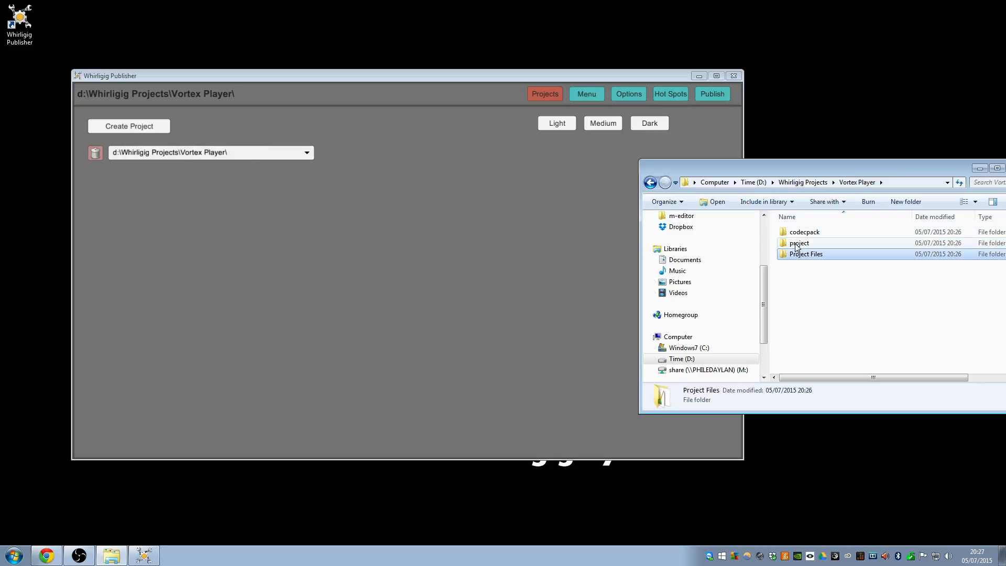
click(797, 244)
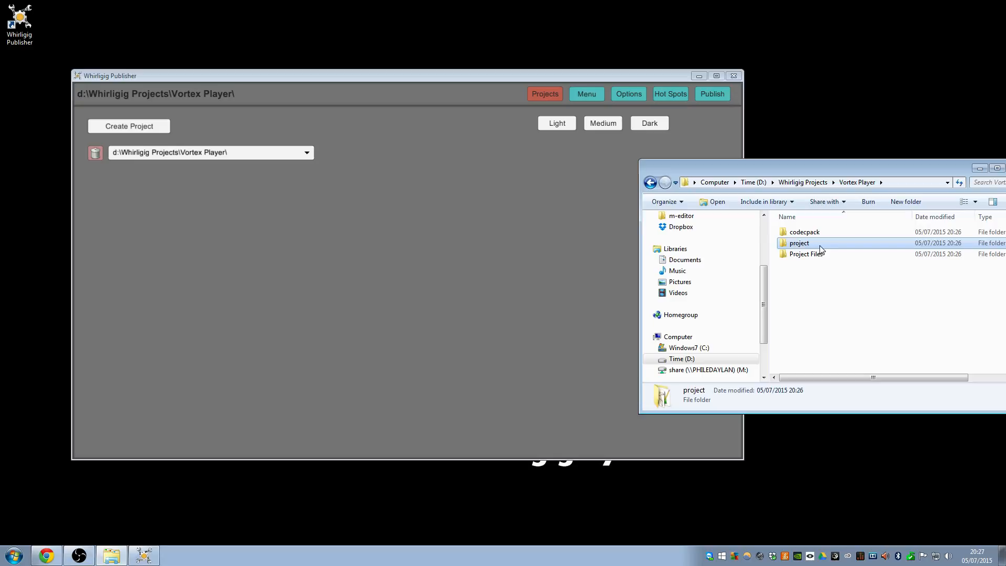
double_click(819, 246)
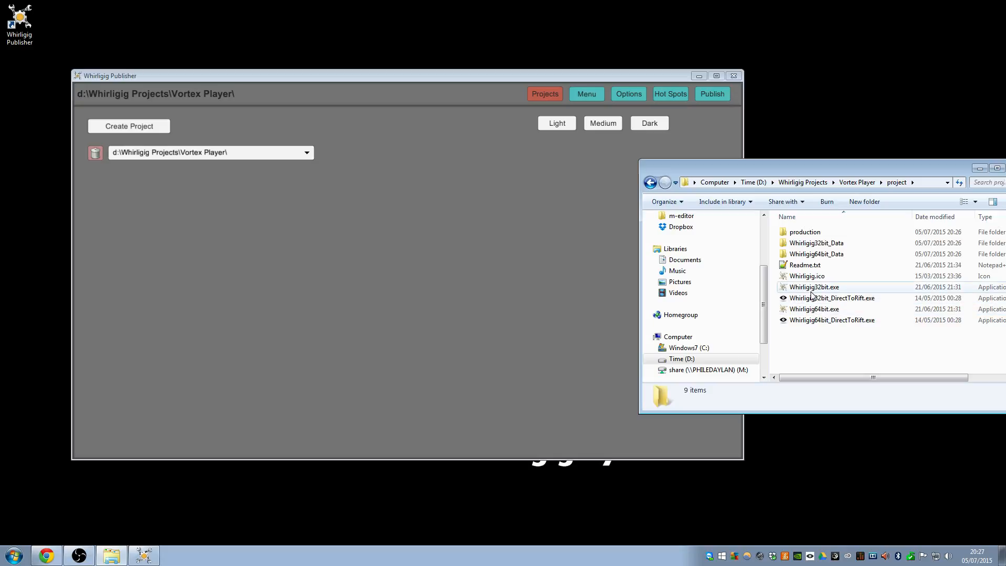
click(850, 183)
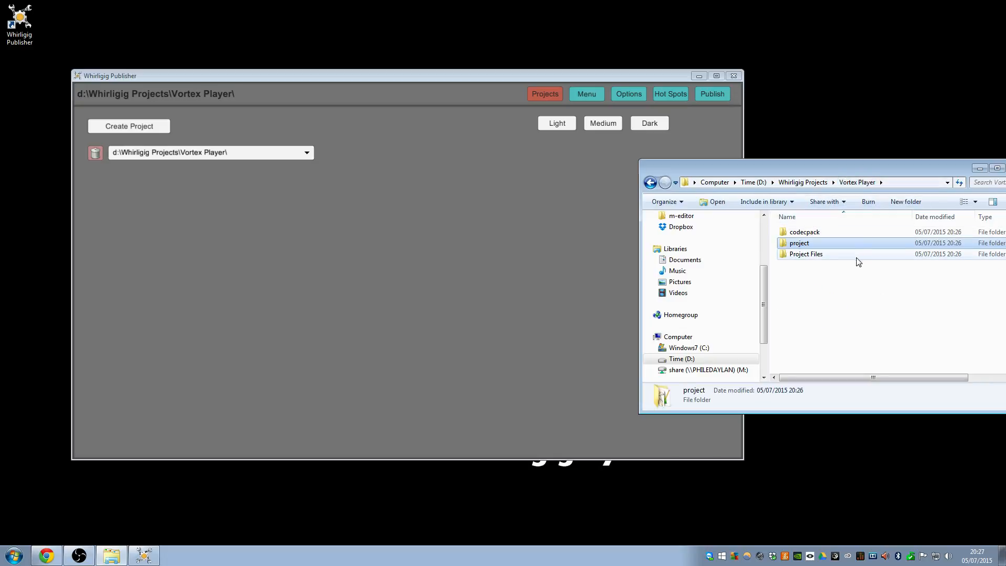
- Open the Project Files folder, widen its name column and inspect Whirligig.ico and WhiligigTopBanner.bmp
double_click(800, 256)
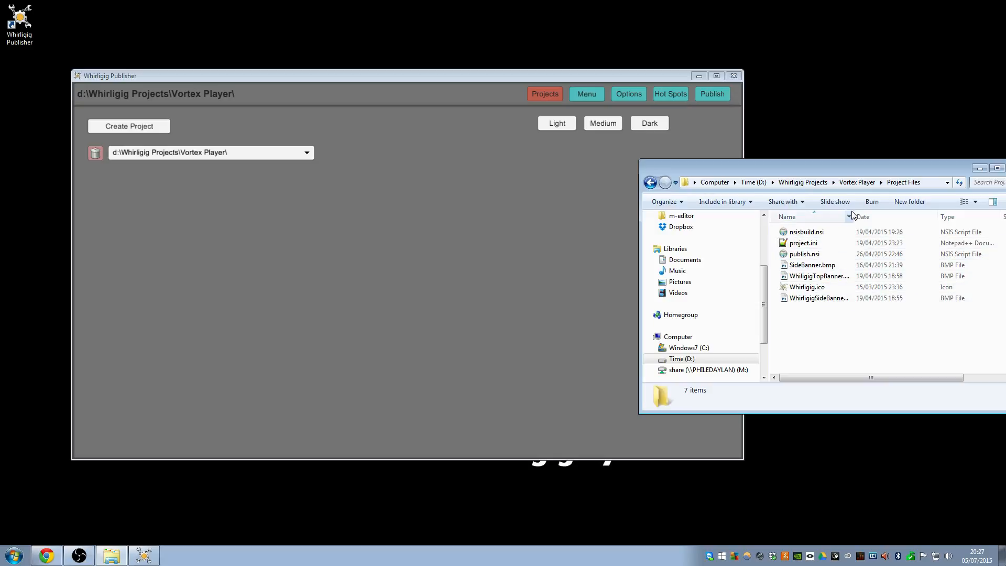
drag(855, 217, 888, 217)
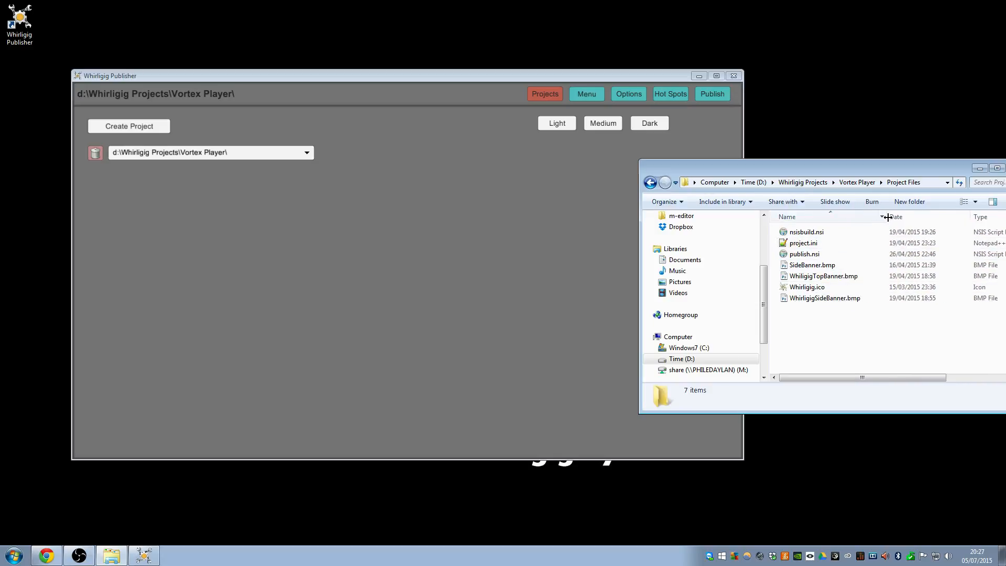
drag(722, 177, 643, 94)
click(733, 204)
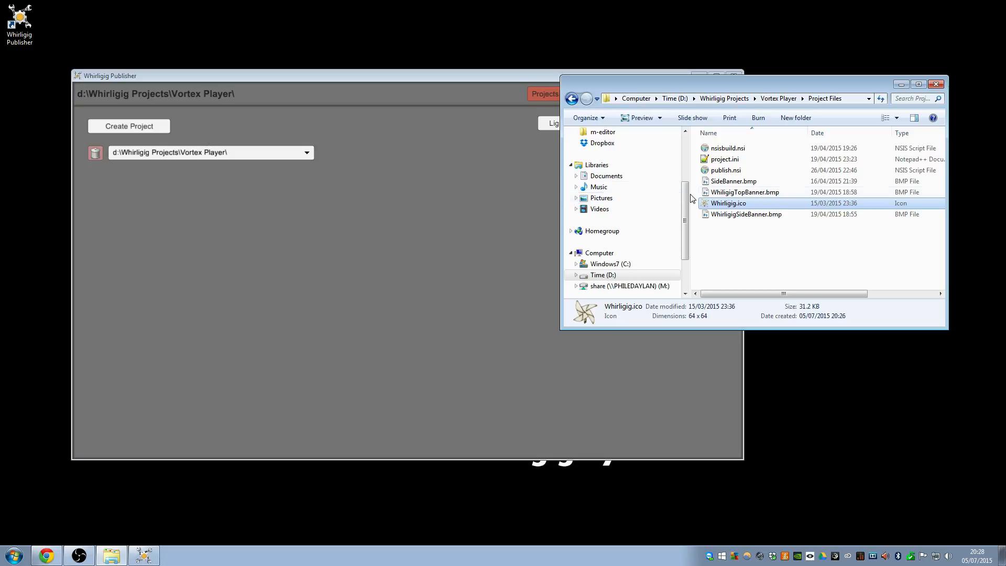
click(734, 192)
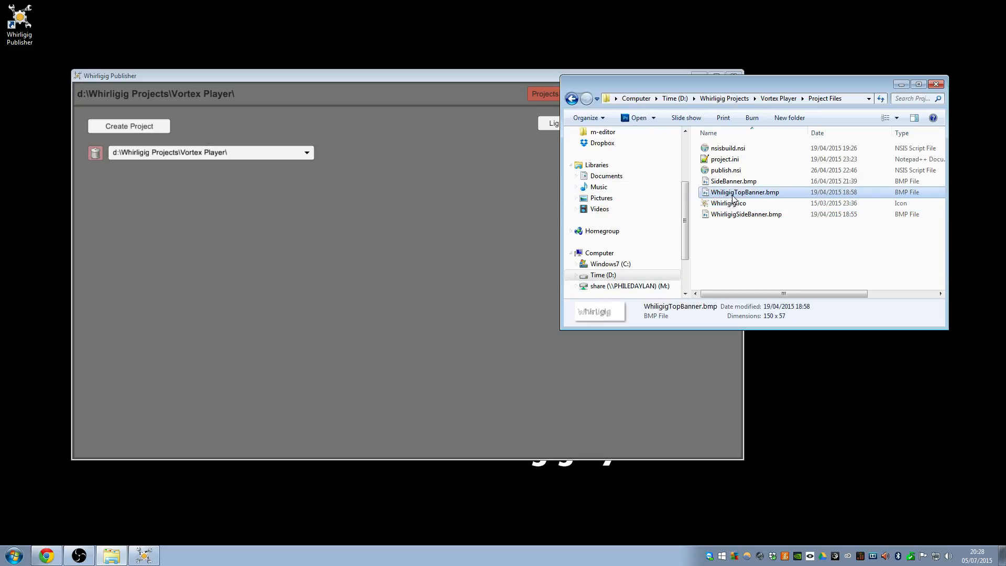
- Display the Project Files as large icons in a wider window, inspect WhirligigSideBanner.bmp, and return to the Whirligig Projects folder
click(903, 120)
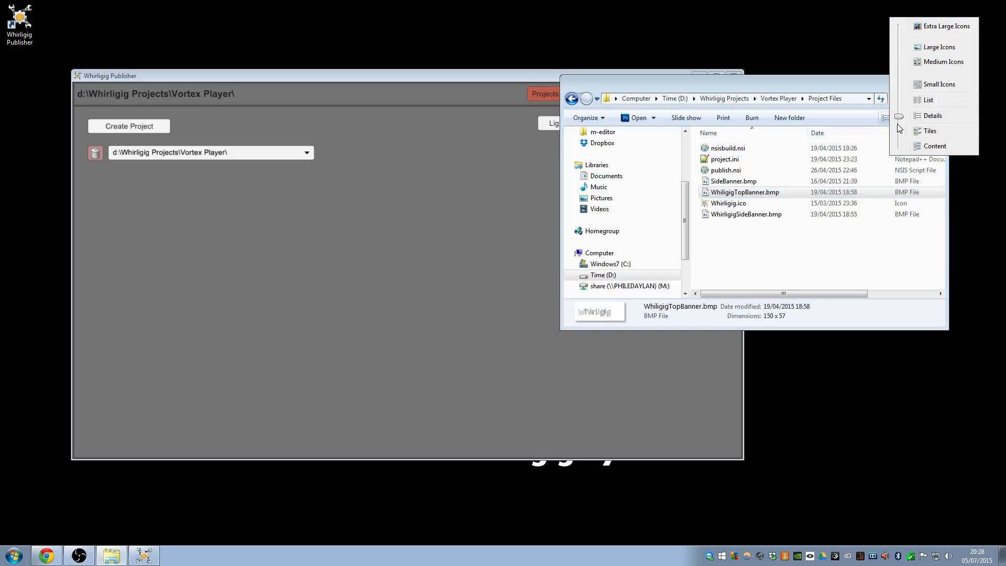
drag(898, 116, 891, 46)
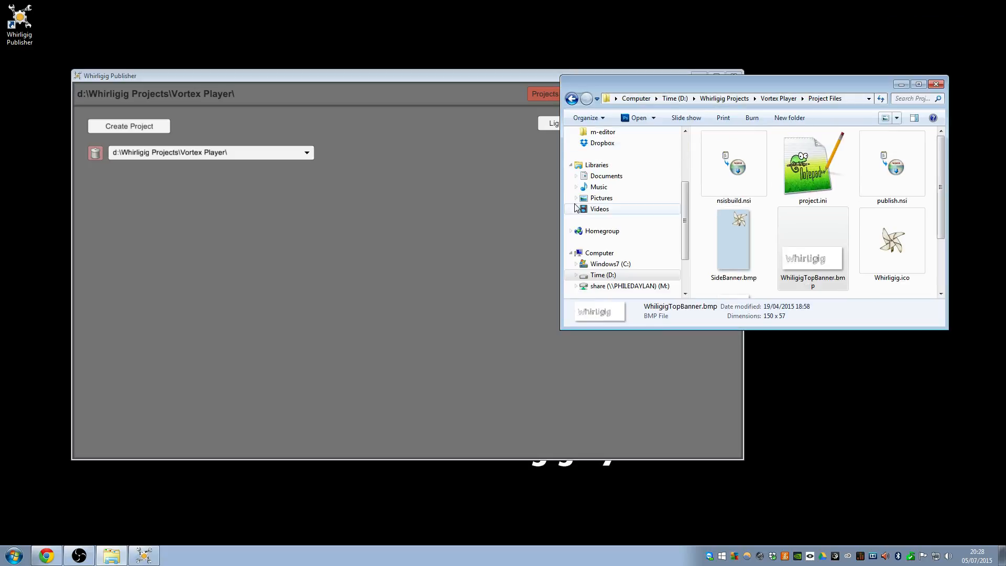
drag(560, 216, 412, 216)
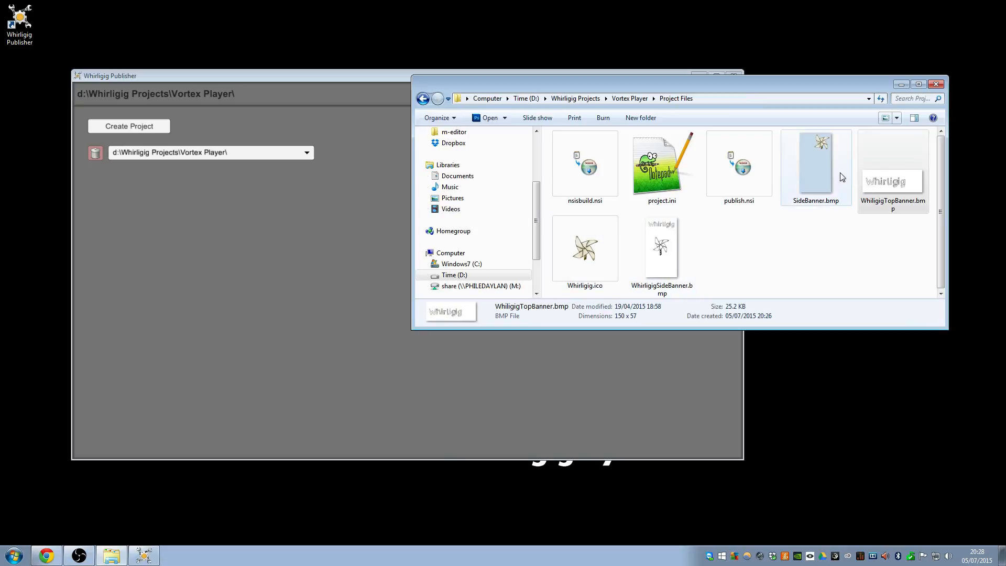
click(656, 240)
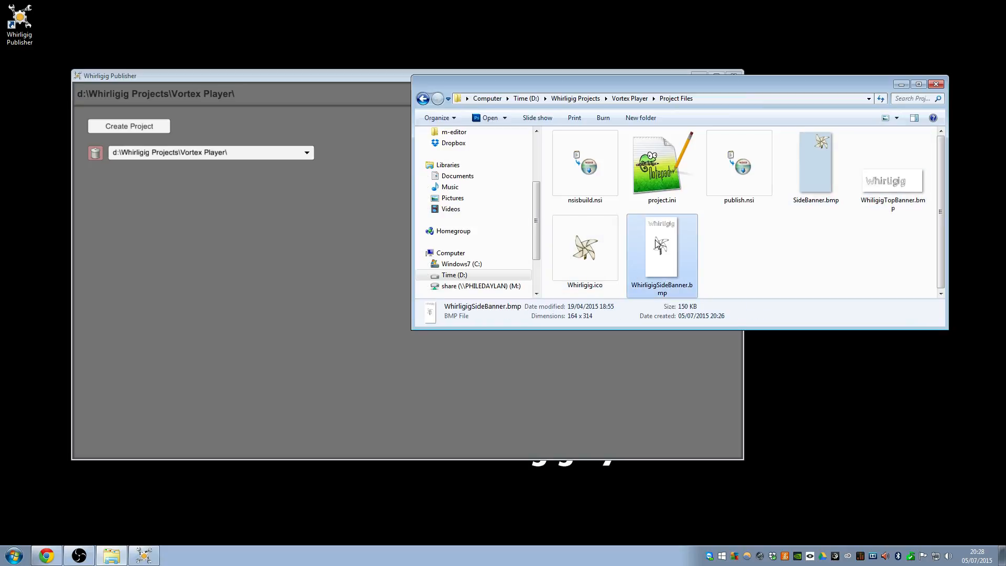
click(576, 99)
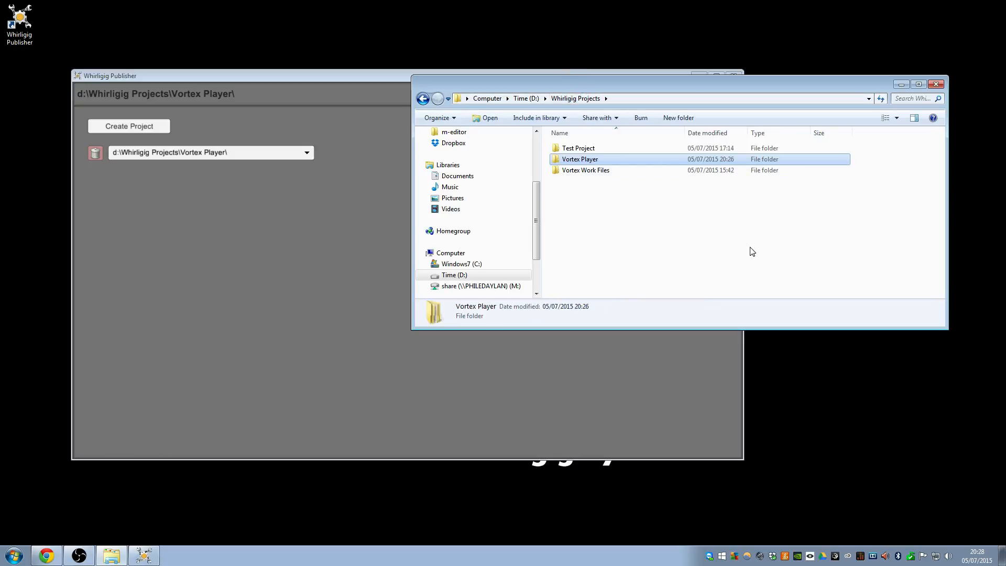
- Display the Vortex Player project's publishing settings beside the File Explorer window showing the Whirligig Projects folder
click(304, 79)
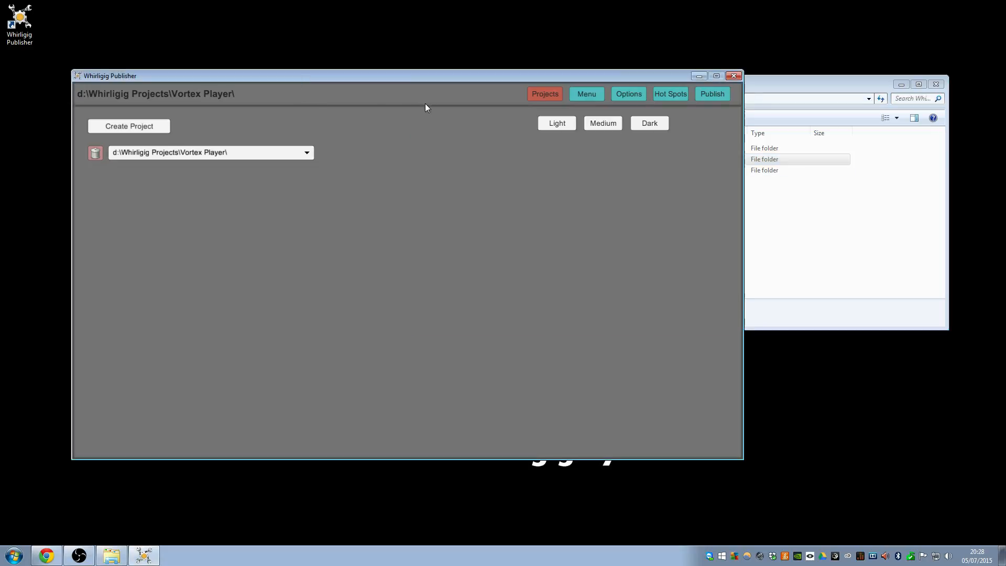
drag(429, 83, 405, 94)
drag(724, 83, 894, 135)
click(636, 87)
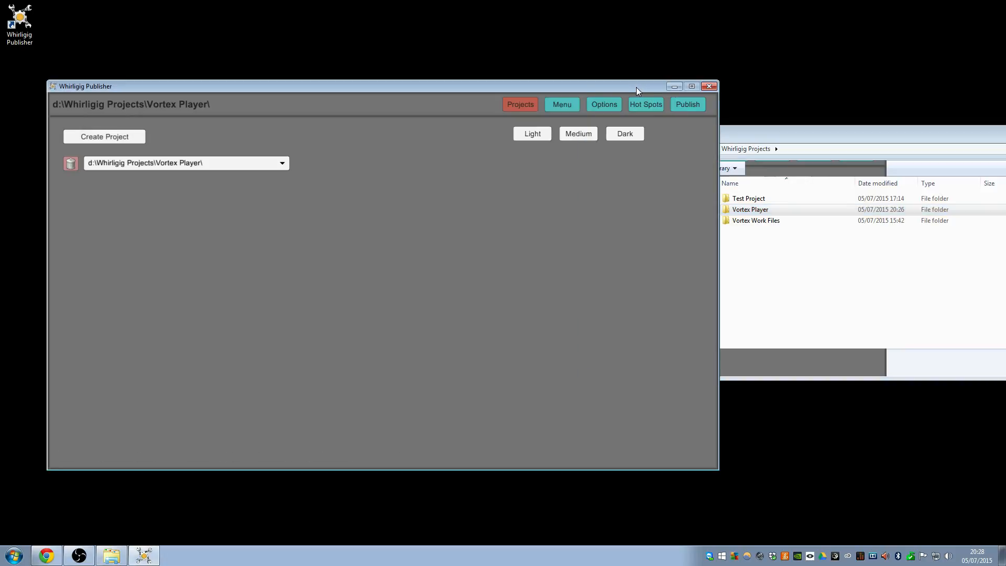
click(684, 102)
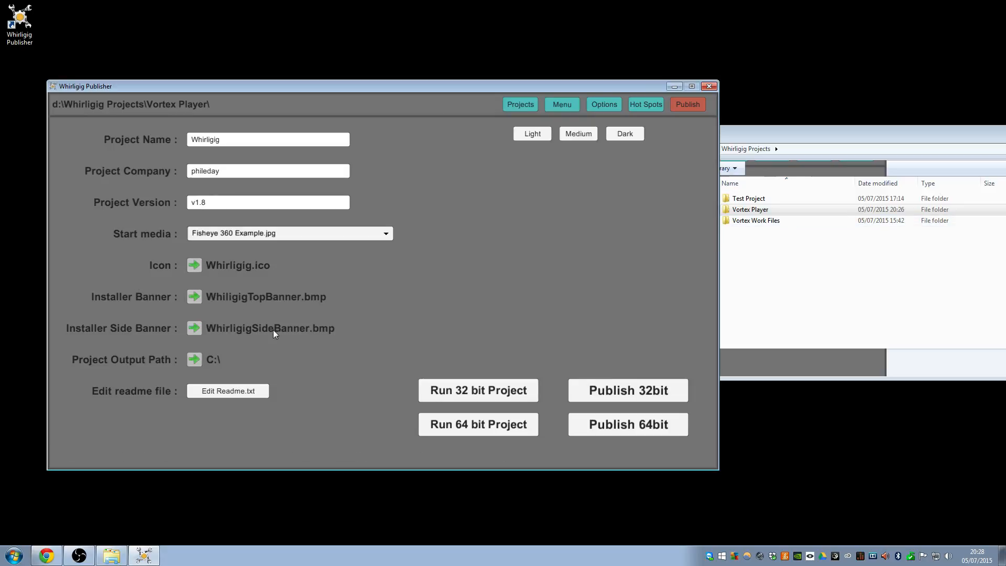
click(758, 222)
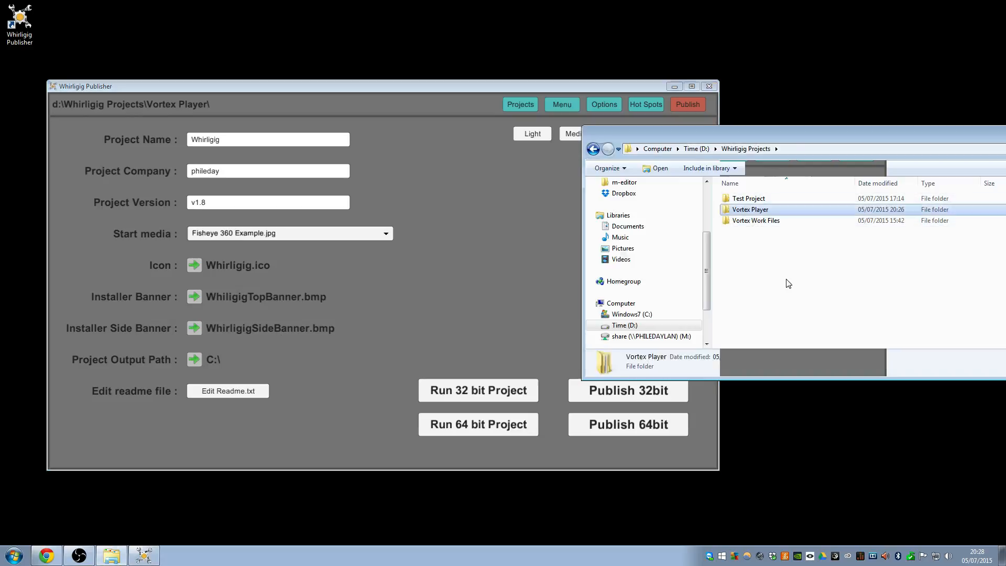
- Check the Vortex Work Files folder and set the project icon to Vortex.ico from d:\Whirligig Projects\Vortex Work Files
double_click(758, 224)
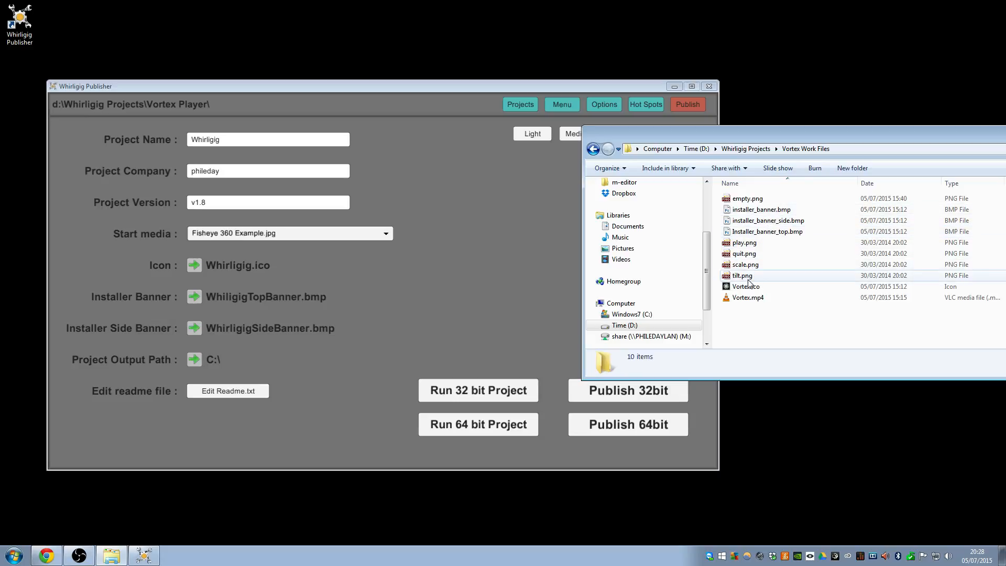
click(593, 149)
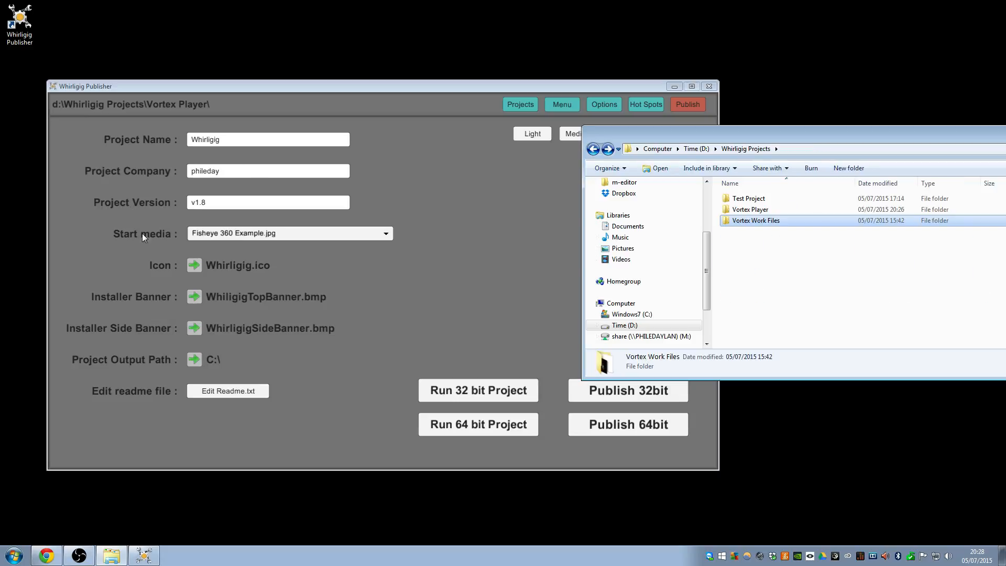
click(195, 266)
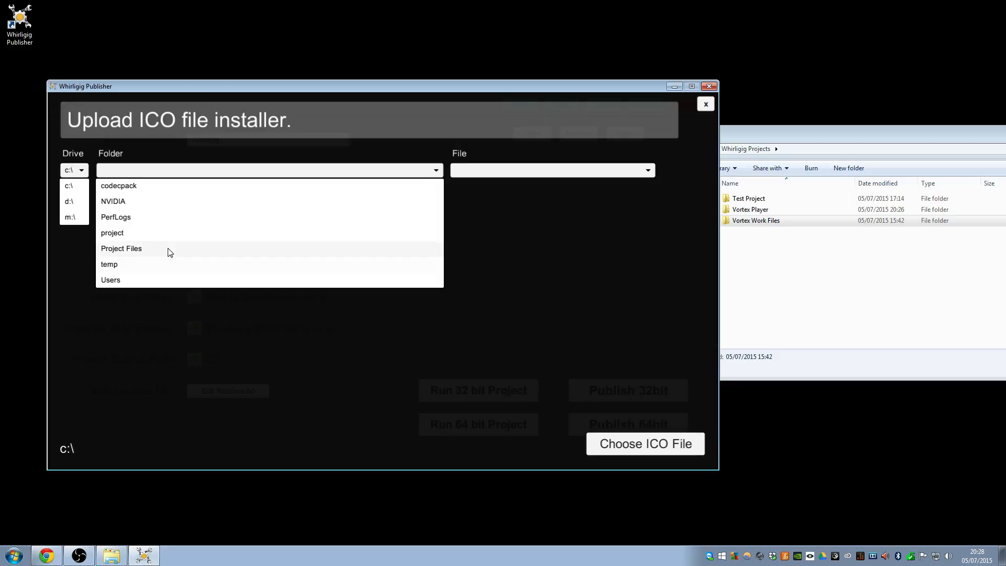
click(77, 202)
click(123, 296)
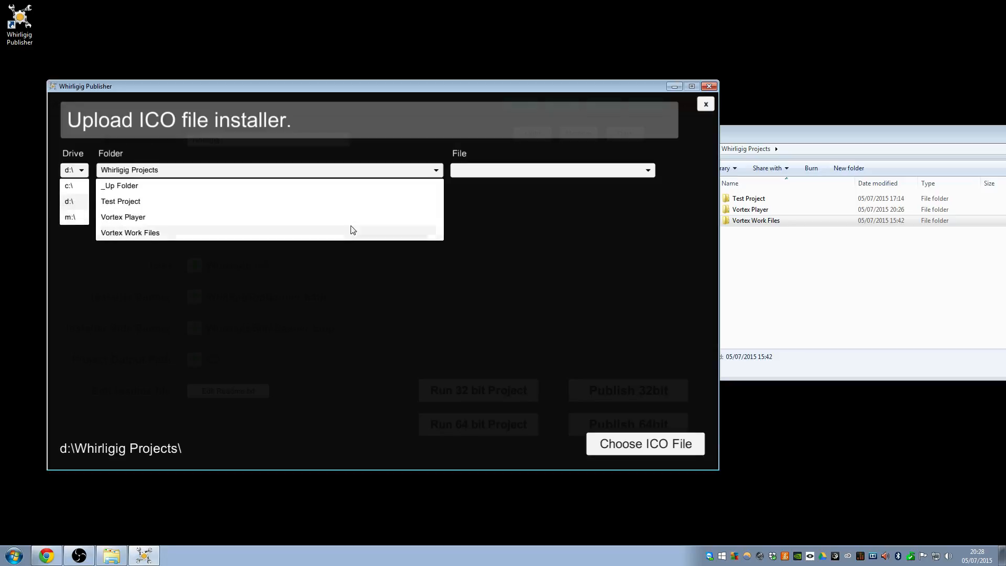
click(127, 232)
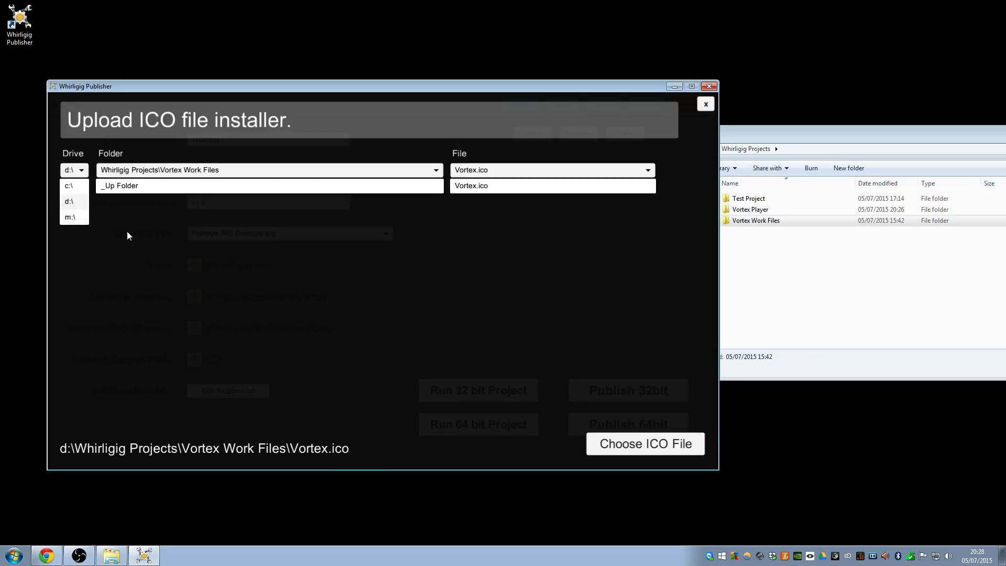
click(489, 184)
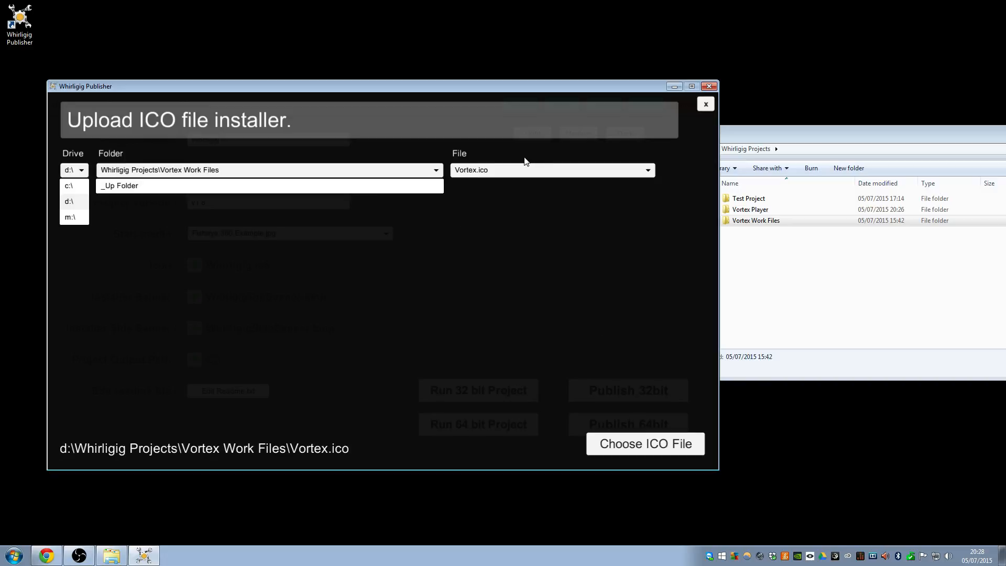
click(638, 441)
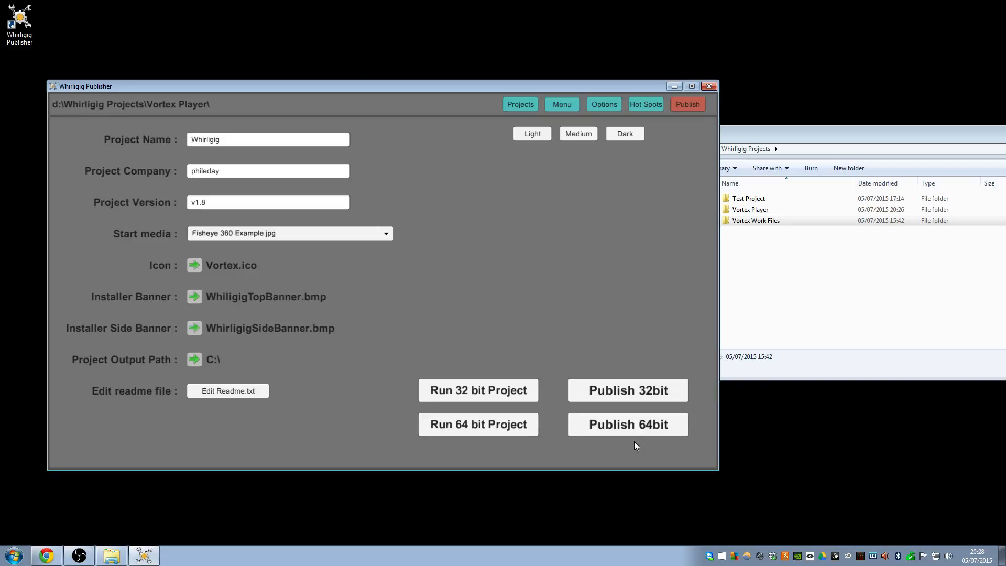
- Switch to File Explorer, inspect Vortex.ico in the Vortex Work Files folder, and return to the Whirligig Projects folder
click(807, 316)
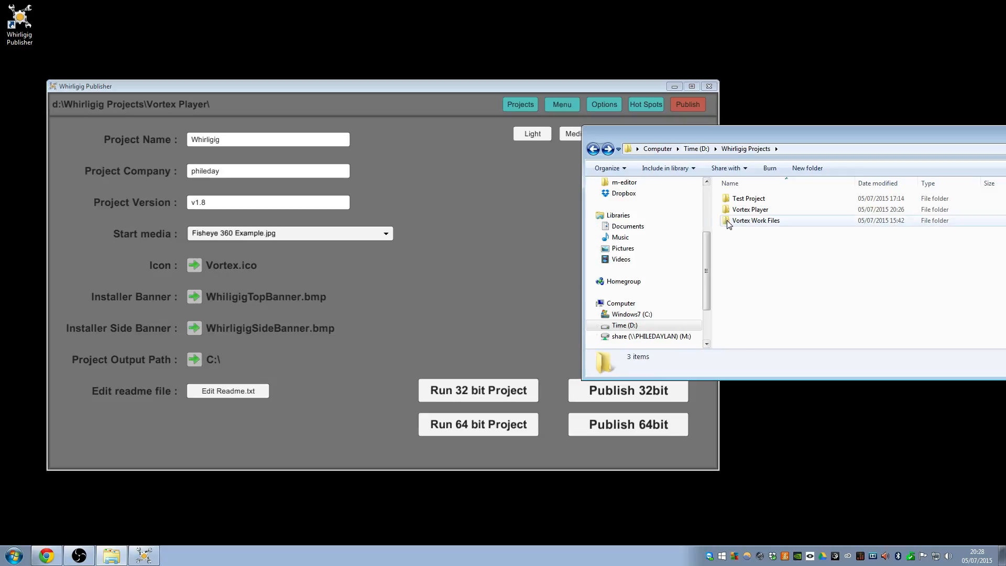
double_click(754, 220)
click(747, 287)
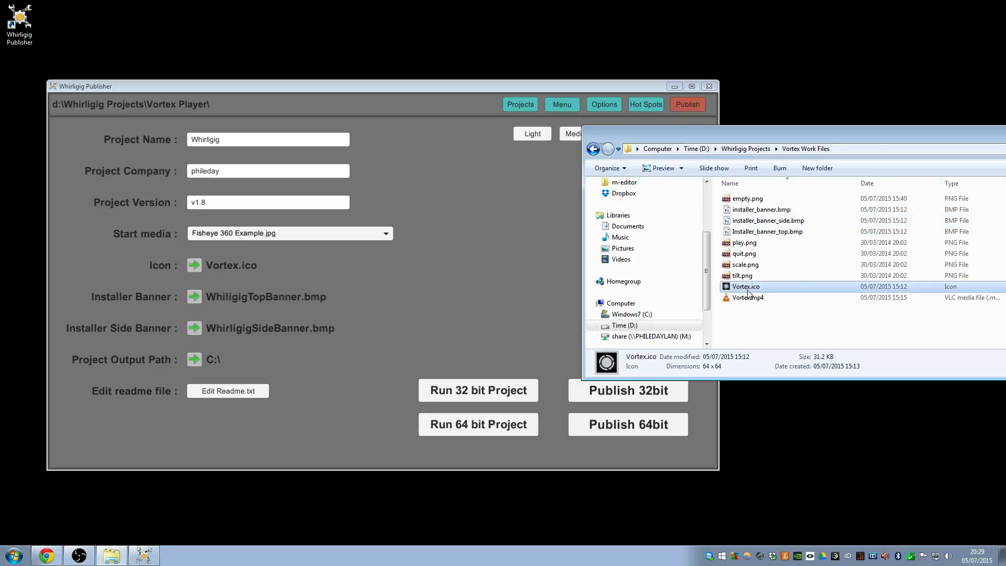
click(764, 149)
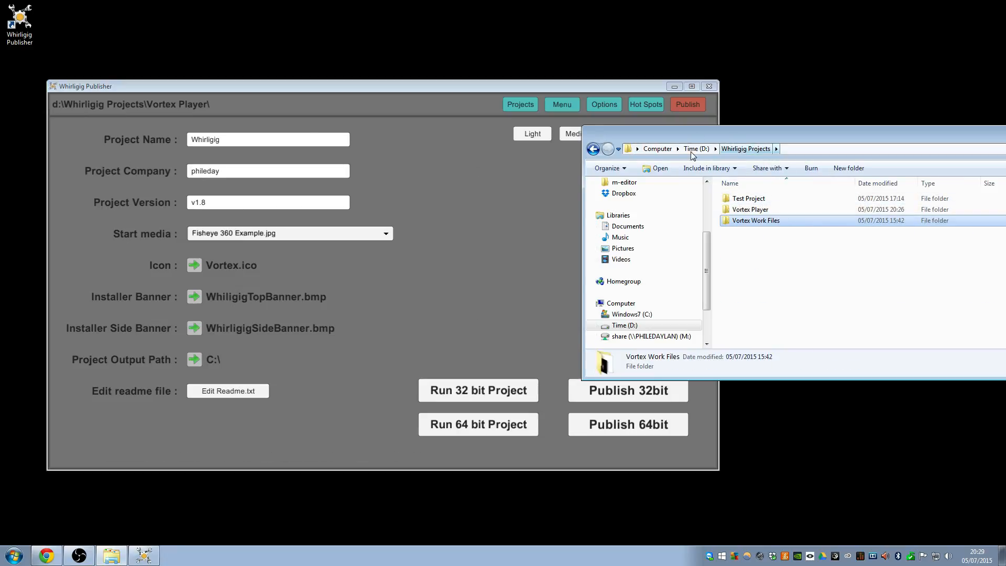
- Reposition the Whirligig Publisher and File Explorer windows, leaving the Publisher window in front
drag(435, 86, 424, 70)
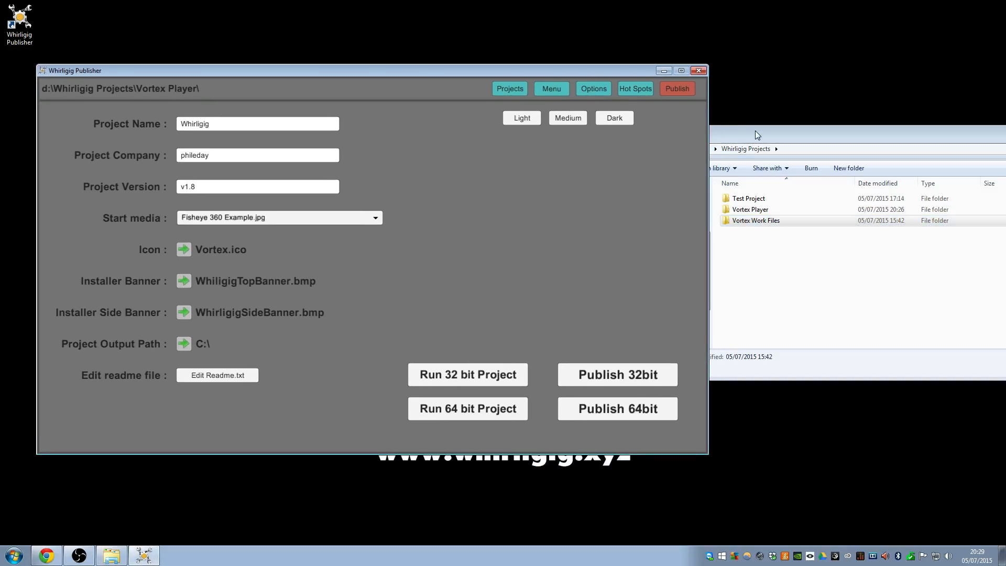
drag(758, 134, 783, 150)
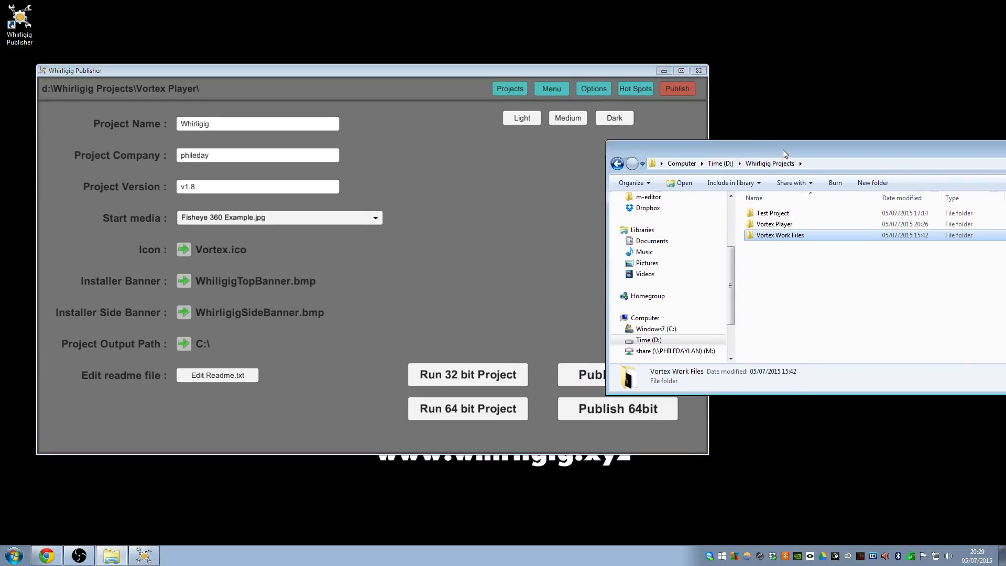
click(254, 75)
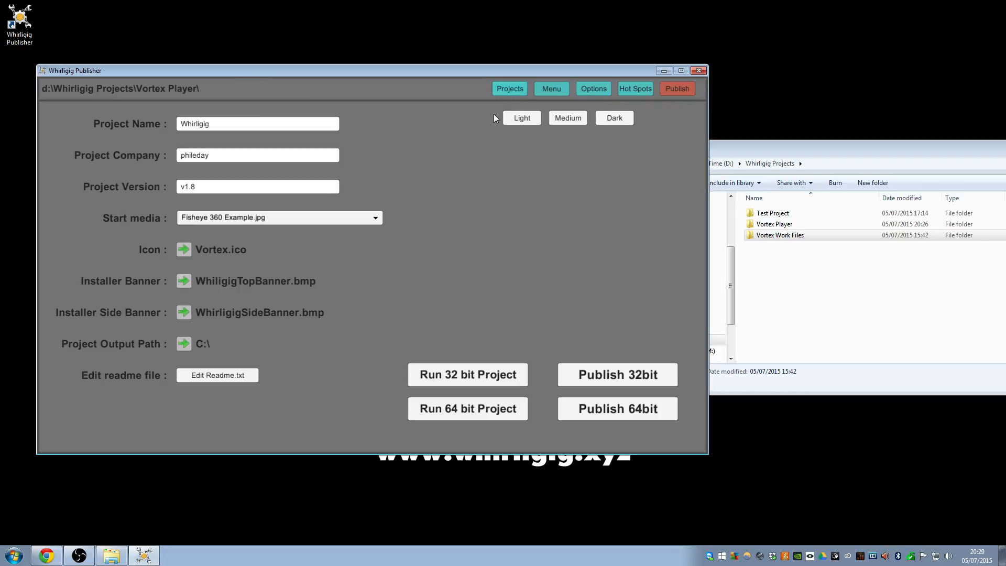
- In File Explorer, create a folder named Temp inside Whirligig Projects on drive D
click(721, 163)
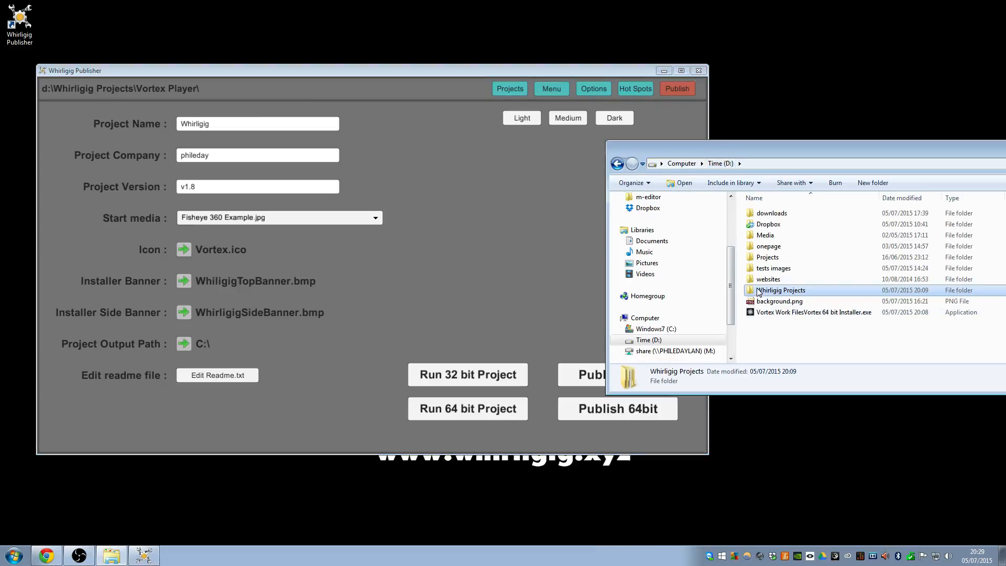
double_click(754, 292)
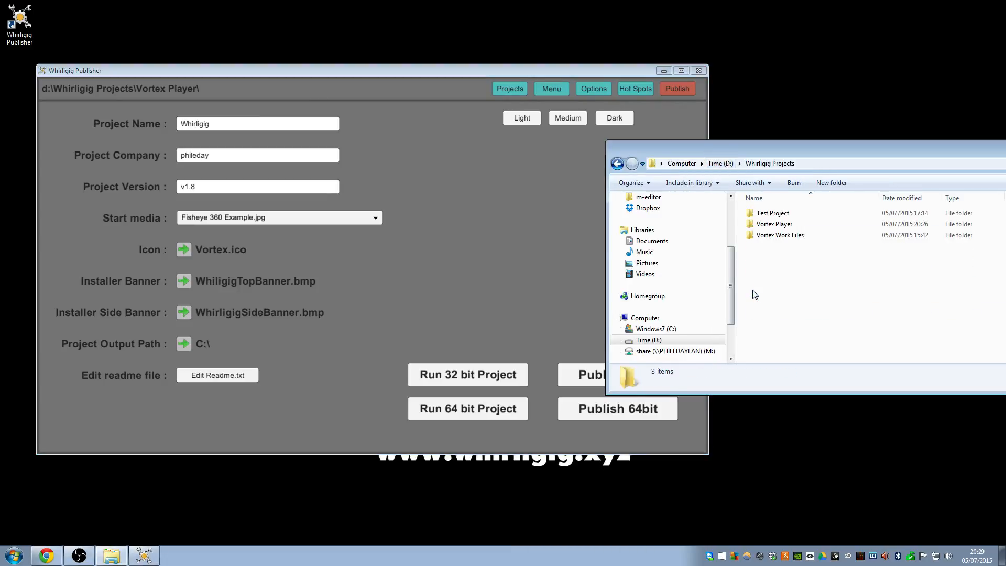
right_click(777, 329)
mouse_move(801, 455)
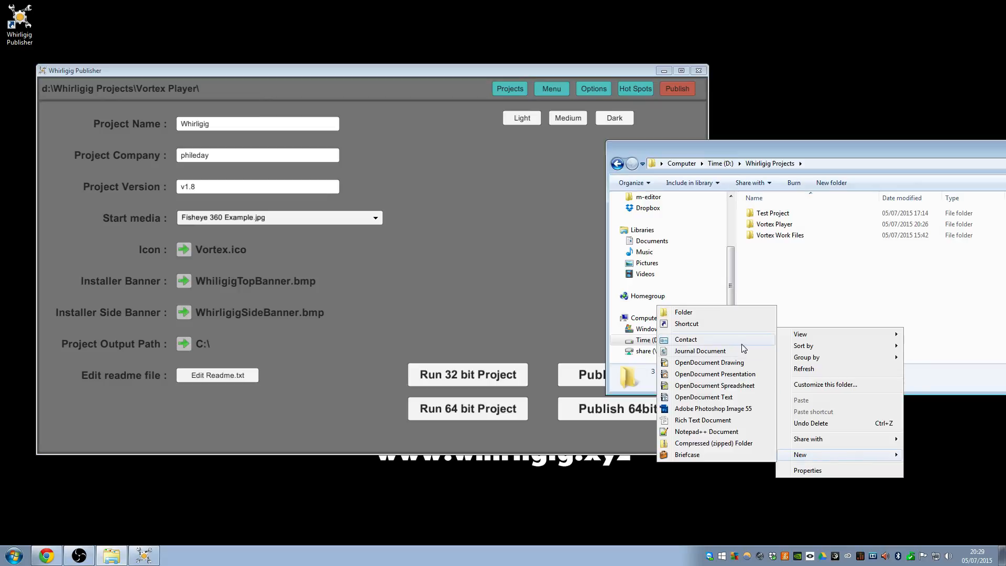
click(708, 314)
text(Temp)
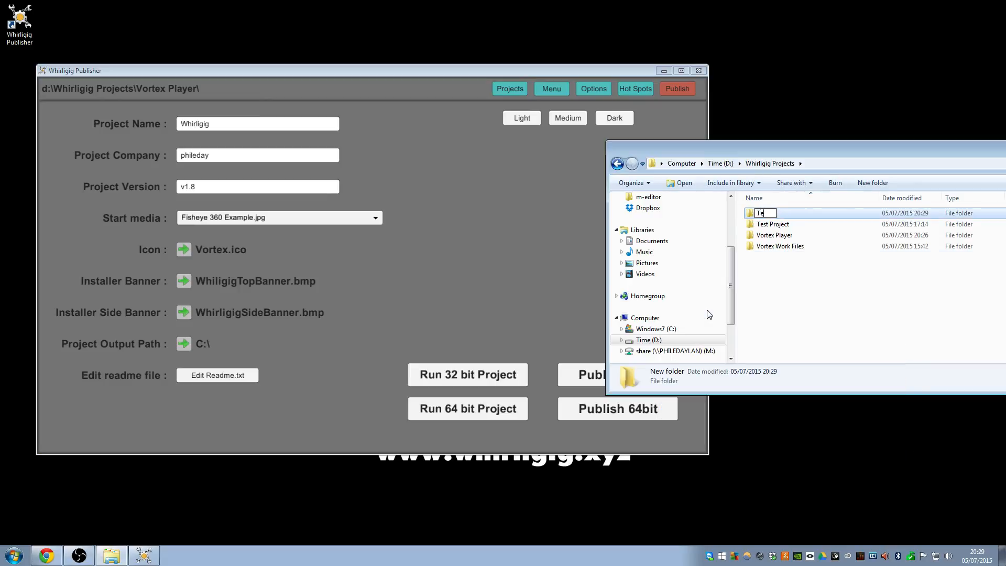
click(839, 334)
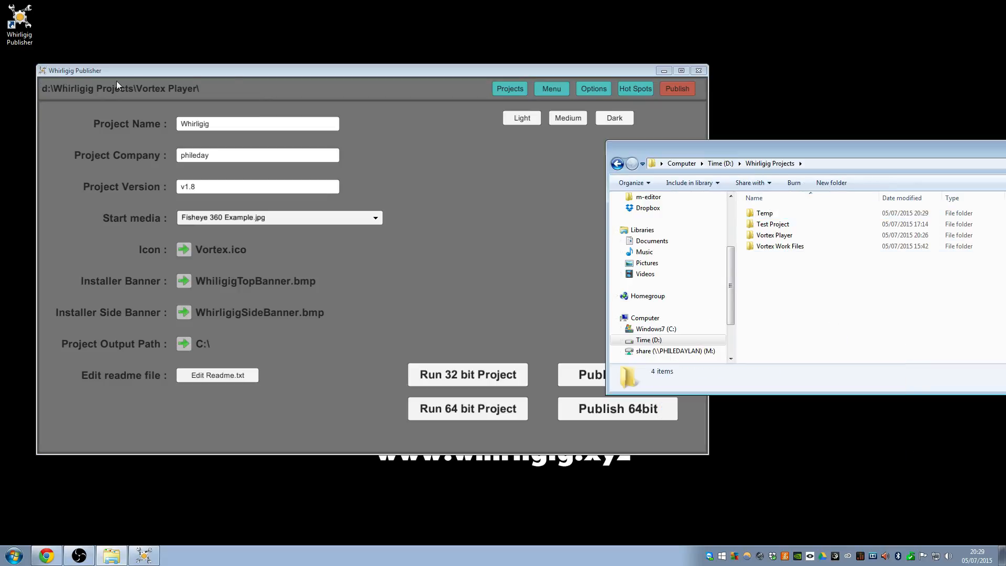
- In Whirligig Publisher, create a project with d:\Whirligig Projects\Temp\ as its root folder
click(501, 90)
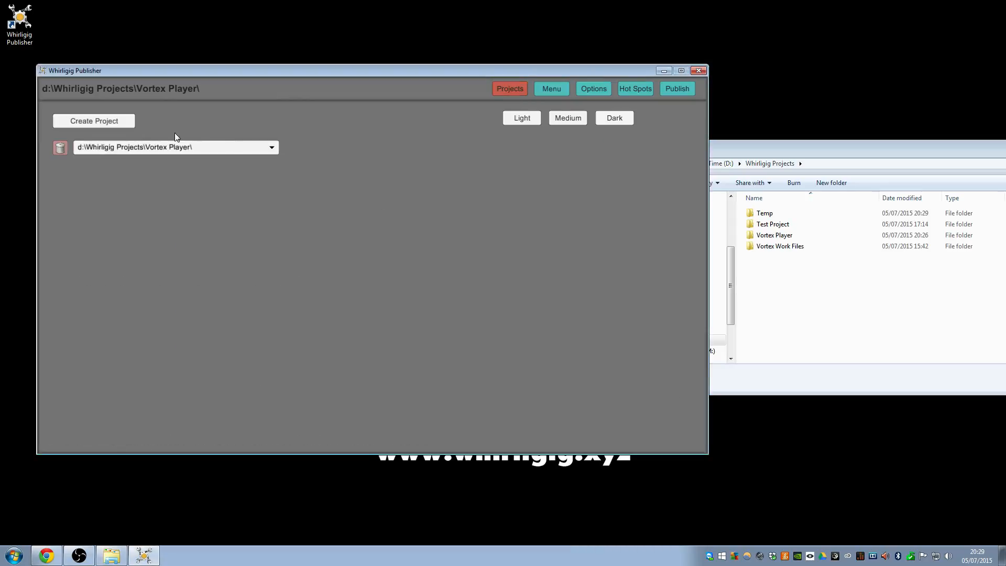
click(71, 121)
click(60, 187)
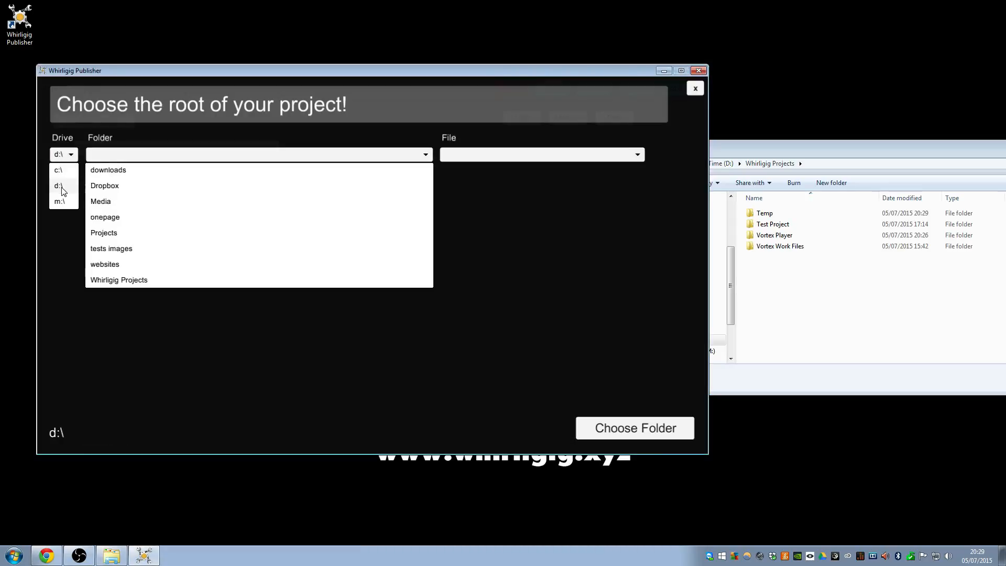
click(112, 282)
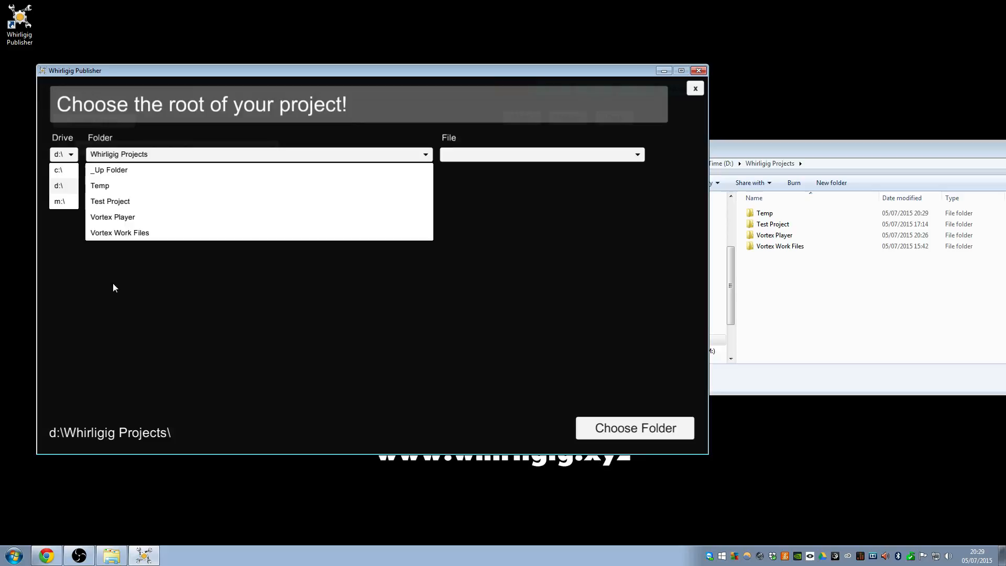
click(100, 187)
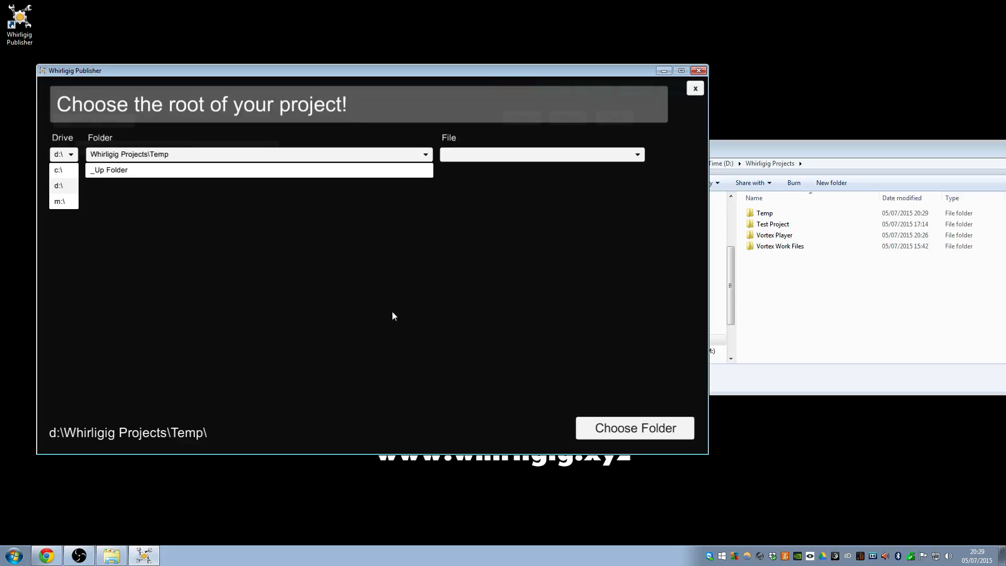
click(637, 427)
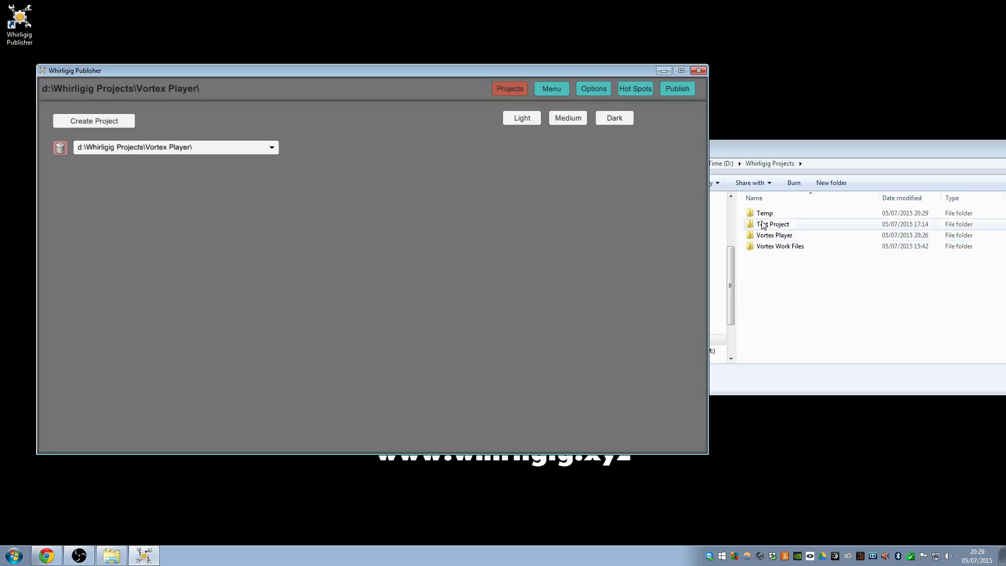
- In File Explorer, examine the Temp folder and its Project Files, and return to the Whirligig Projects folder
double_click(765, 213)
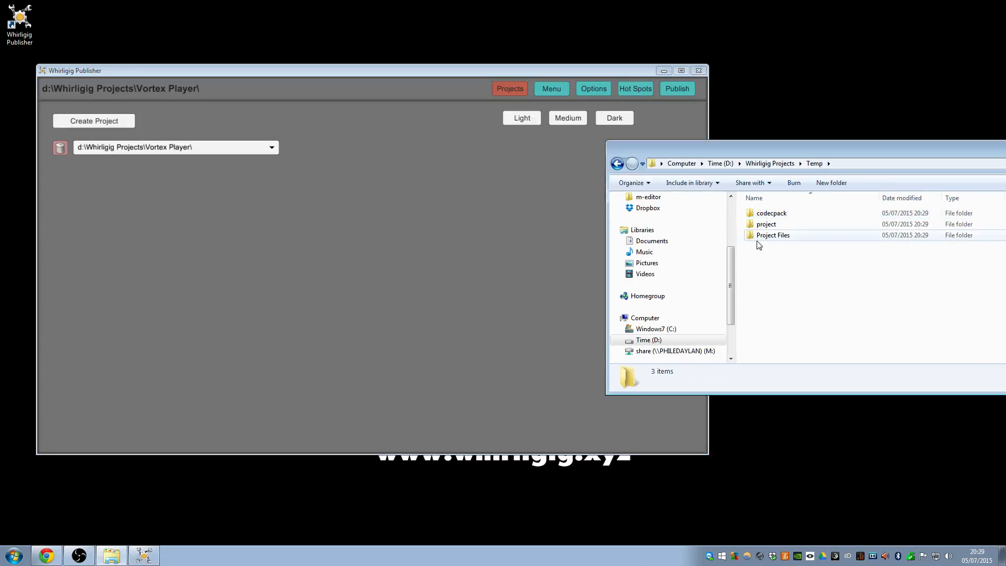
double_click(766, 235)
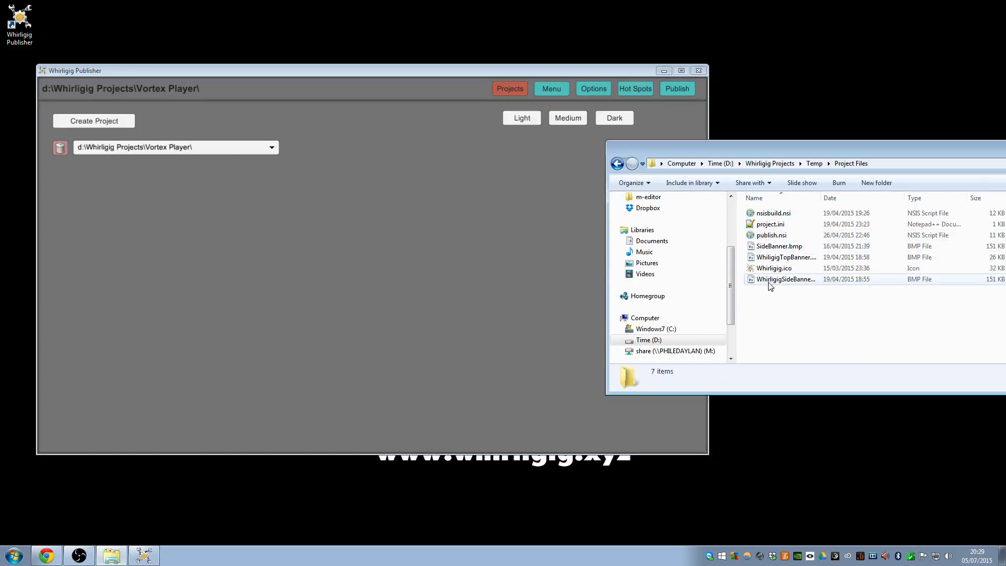
click(814, 164)
click(770, 164)
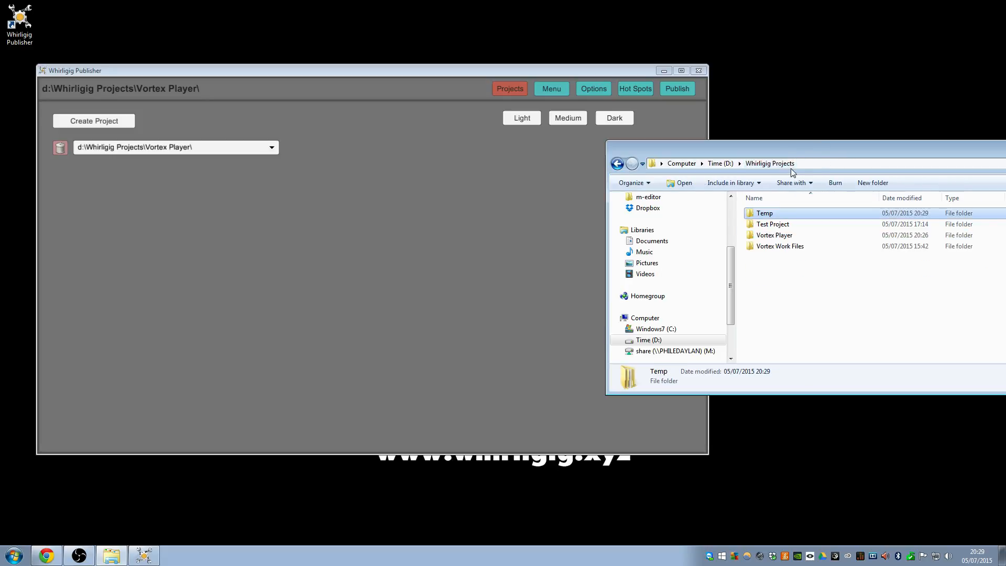
- In Whirligig Publisher, make Temp the current project, delete it from the publisher, and check the remaining project list
click(96, 71)
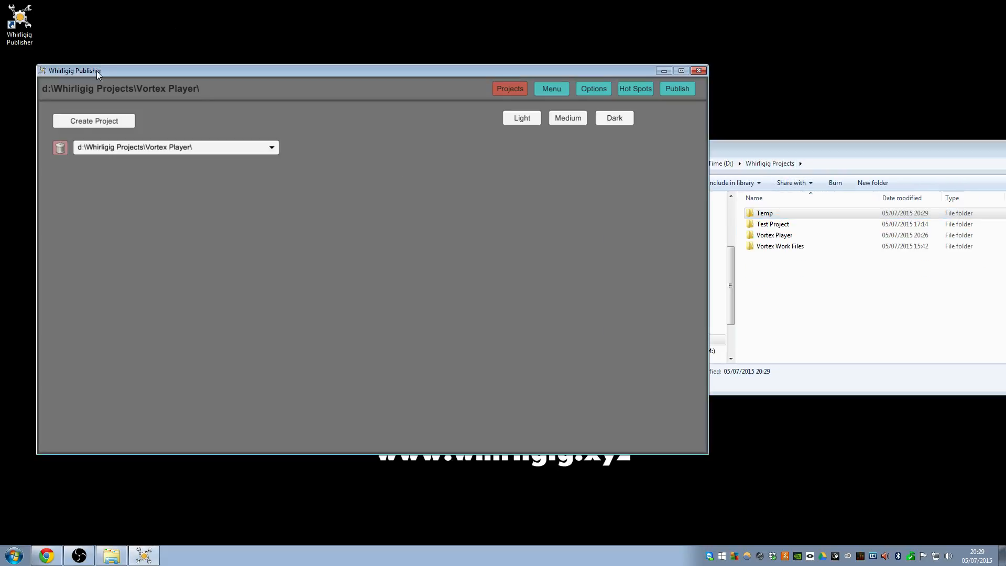
click(137, 146)
click(136, 178)
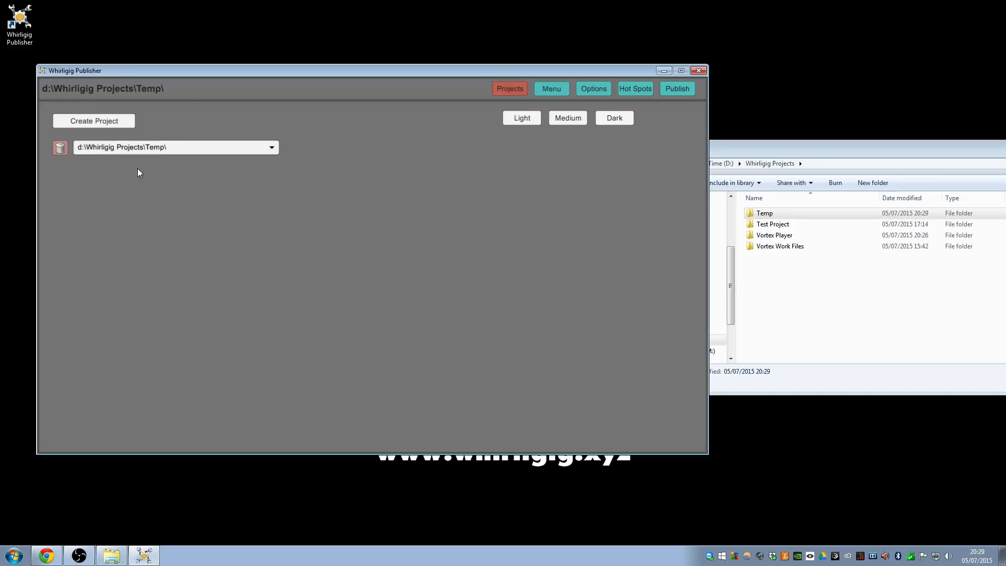
click(60, 148)
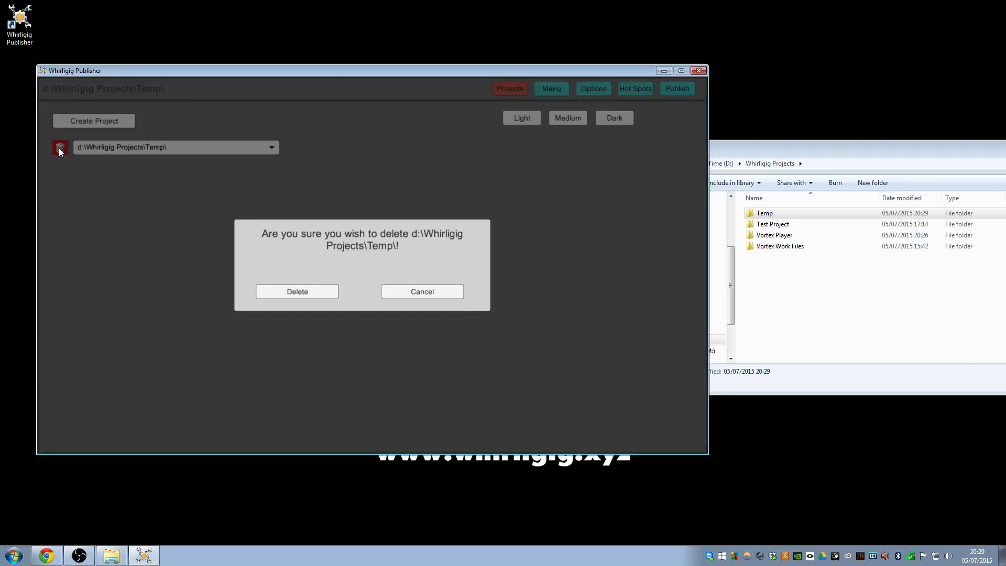
click(307, 292)
click(177, 146)
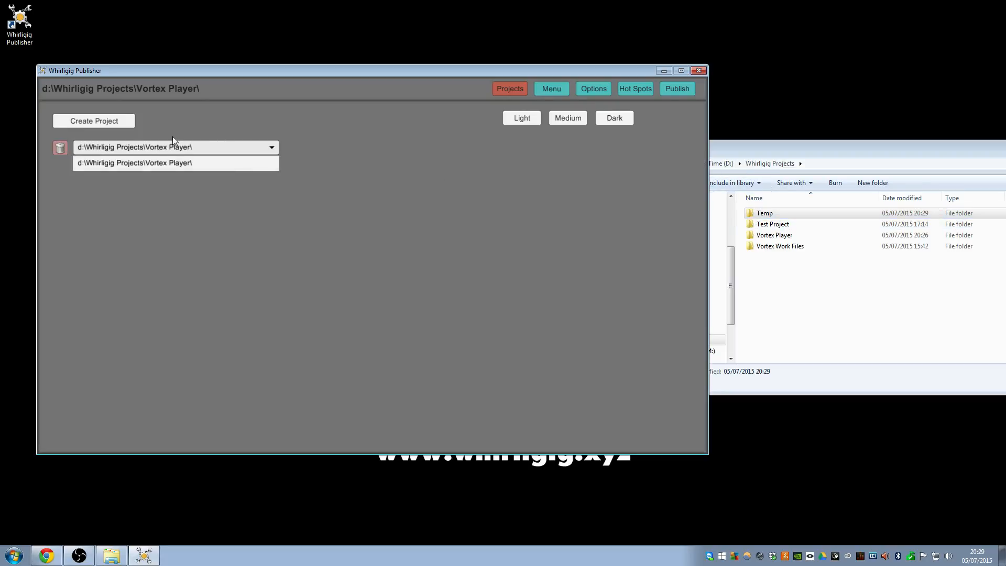
- Review and delete the leftover Temp folder in Whirligig Projects, and return to Whirligig Publisher with its project list collapsed
double_click(753, 213)
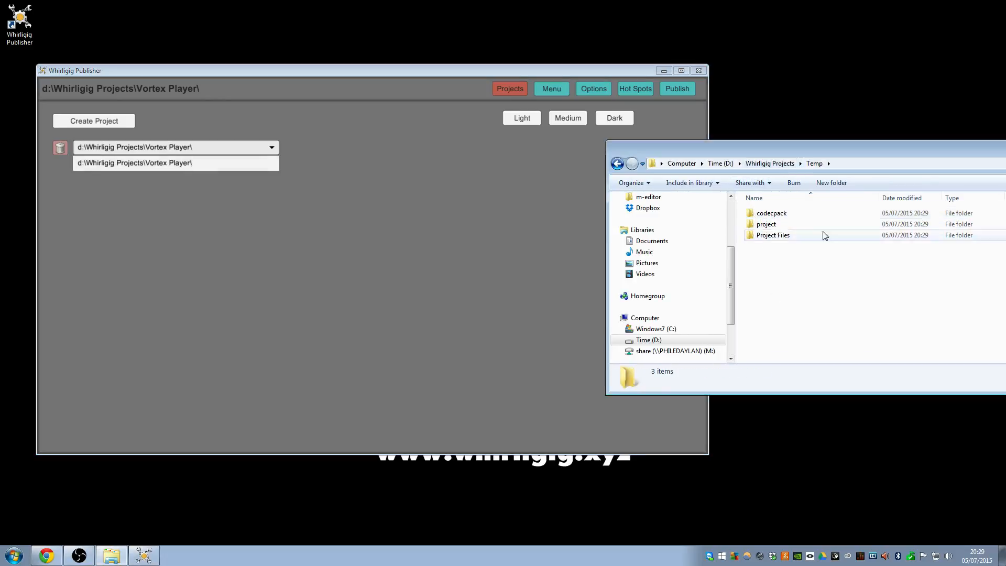
click(777, 165)
click(792, 265)
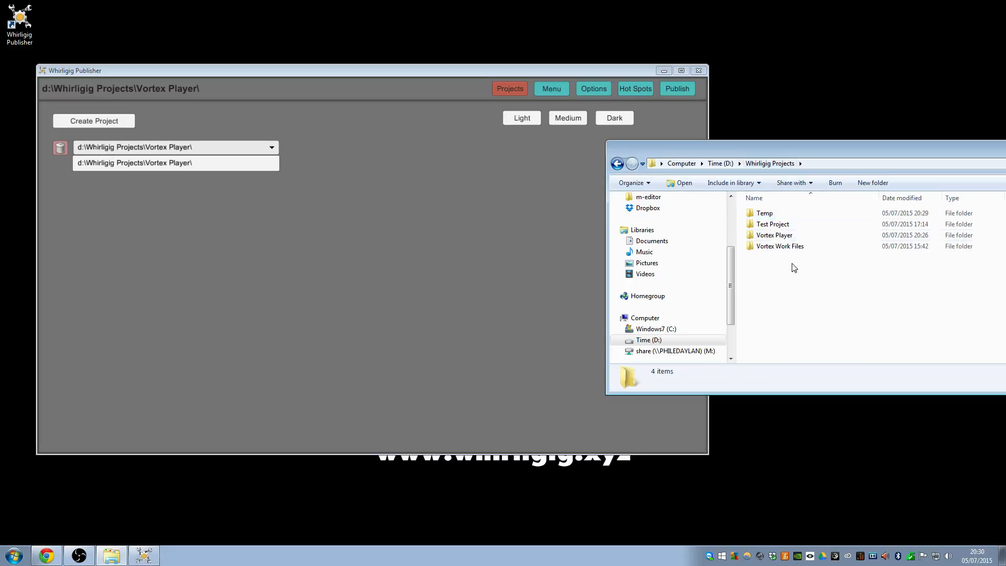
click(765, 213)
key(Delete)
key(Return)
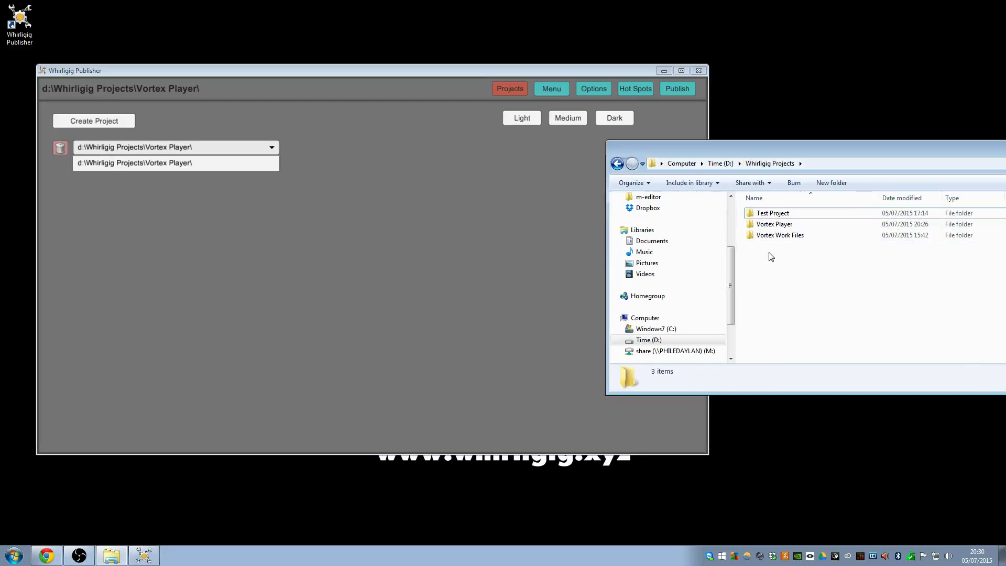
drag(278, 70, 318, 84)
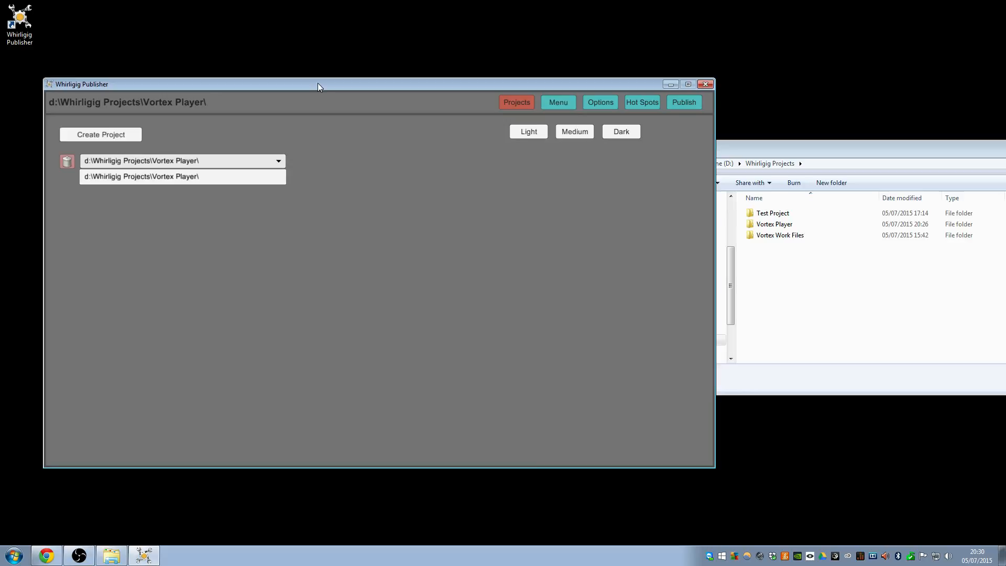
click(322, 162)
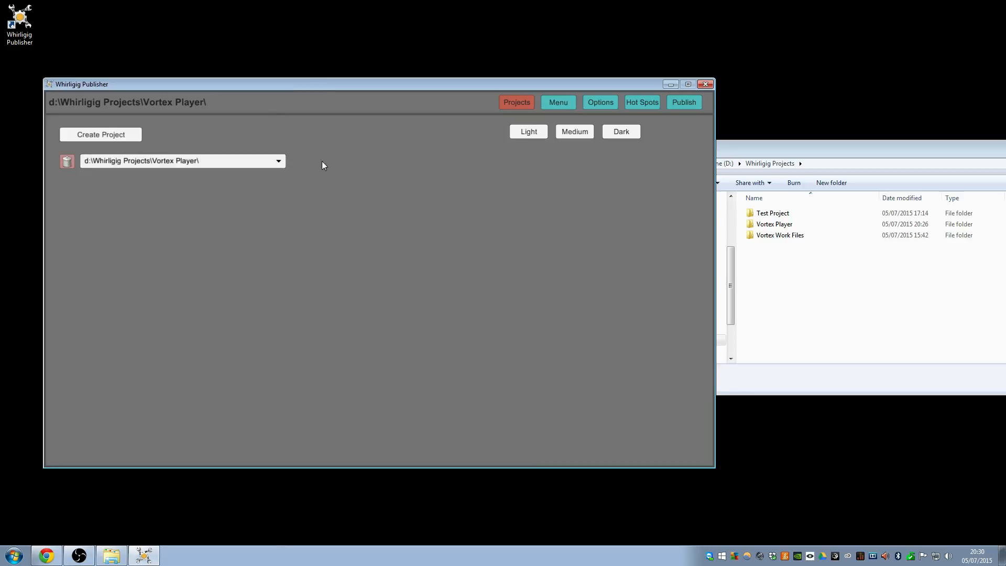